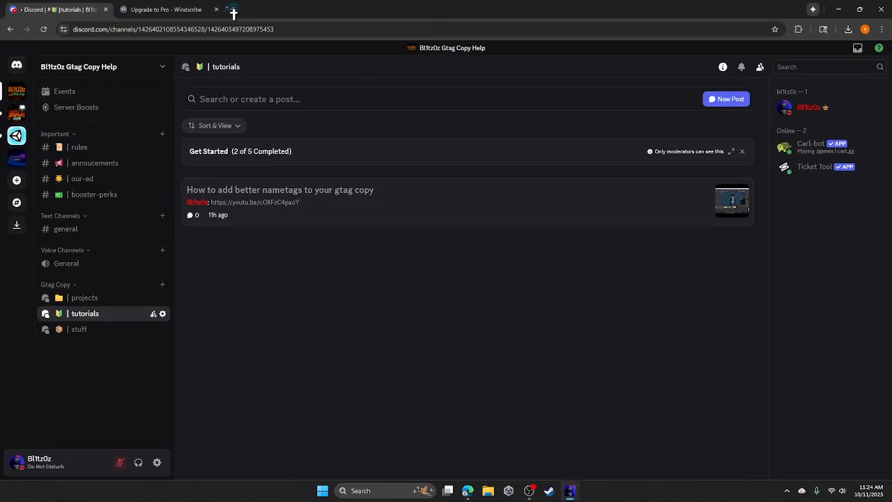
- Close the Windscribe tab and go to Discord's projects forum channel
click(210, 10)
click(217, 9)
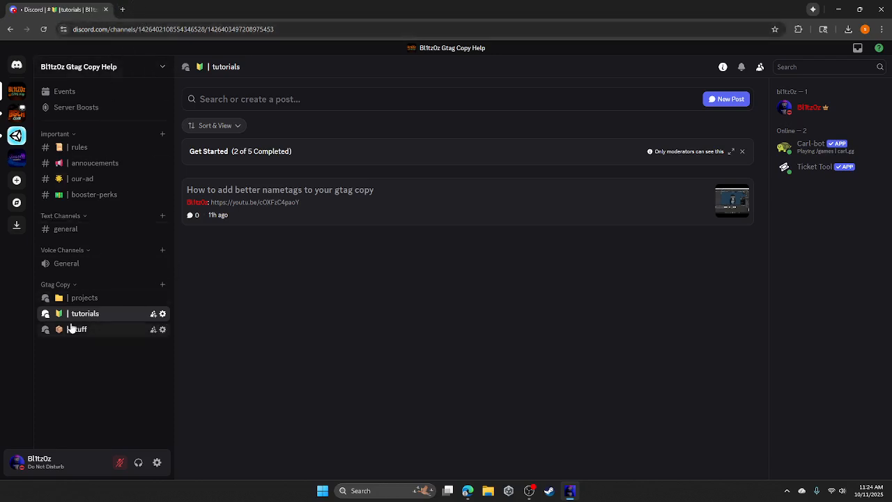
click(91, 304)
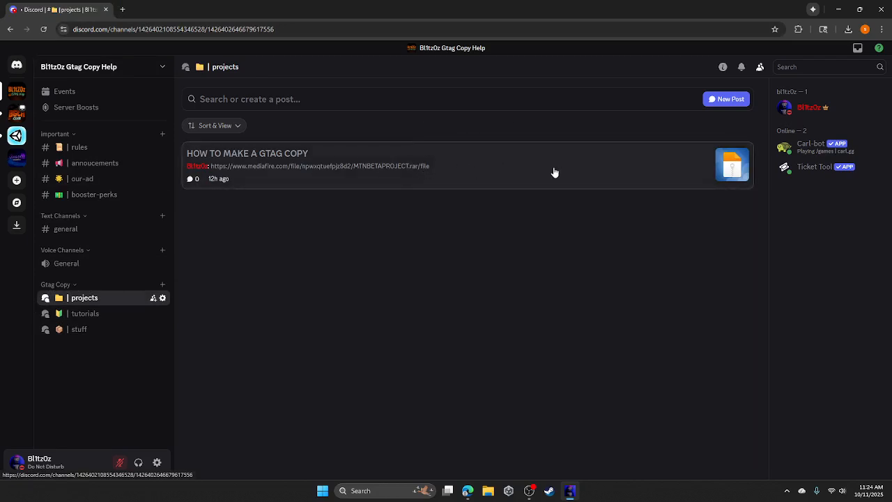
- Open the HOW TO MAKE A GTAG COPY post and check its MediaFire link to MTNBETAPROJECT
click(660, 187)
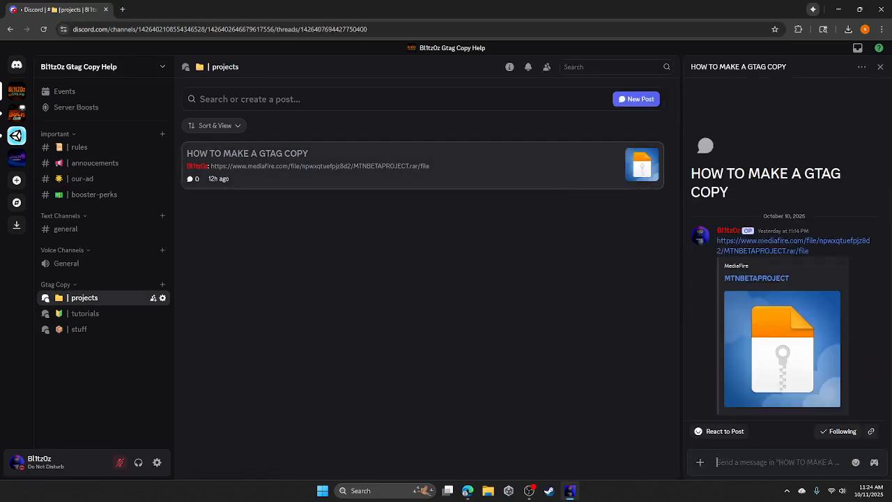
right_click(743, 280)
click(717, 286)
click(840, 10)
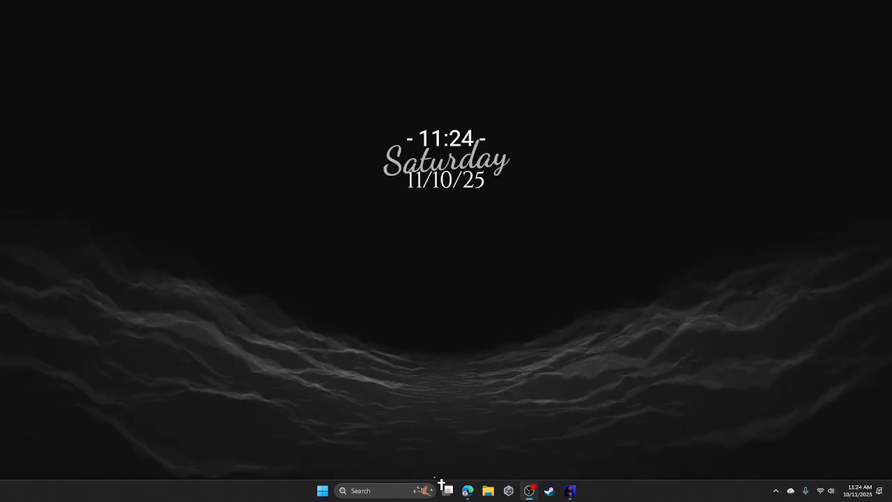
click(570, 491)
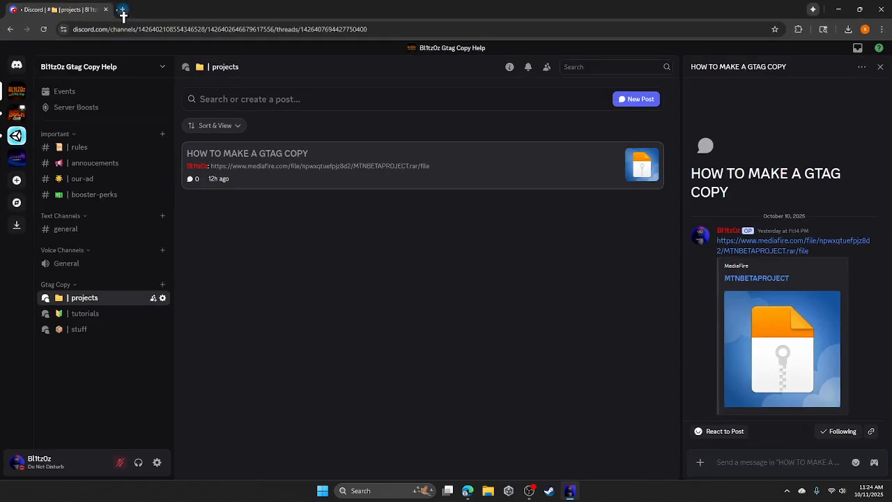
- Load the PlayFab developer site in a new tab and start signing in with Microsoft
click(122, 10)
text(pla)
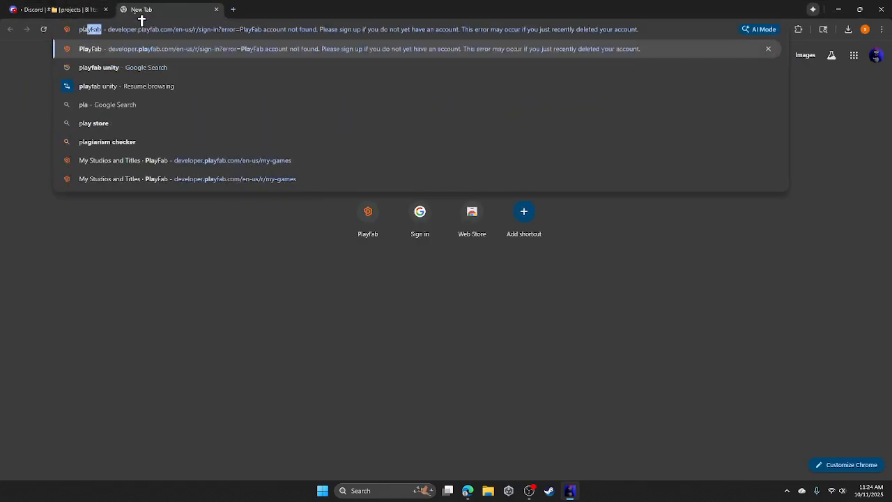
key(Return)
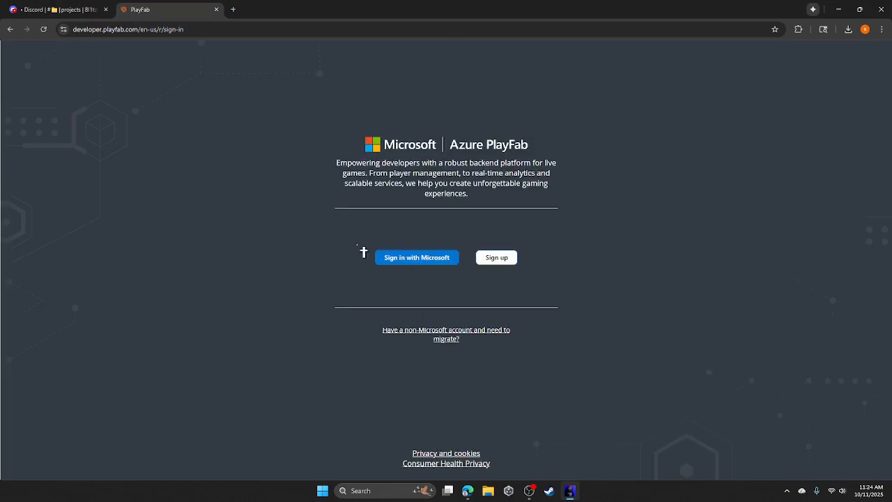
click(394, 260)
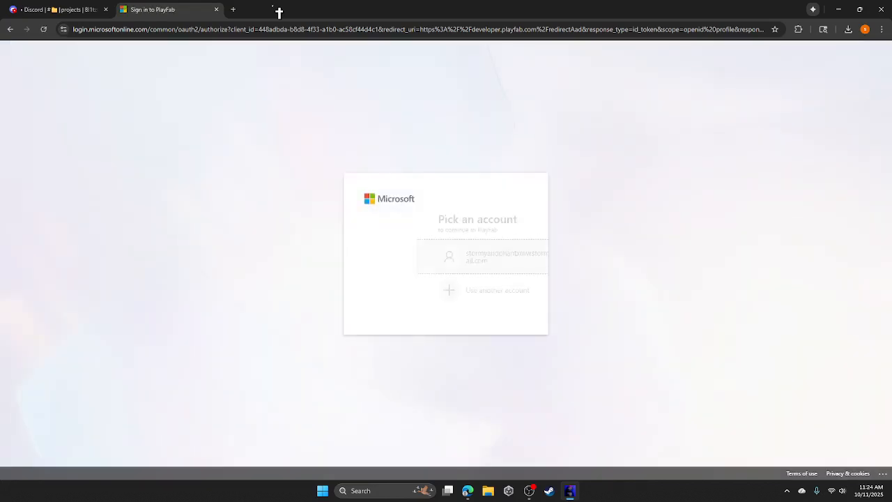
- Move the browser and YouTube windows out of view
drag(279, 12, 891, 49)
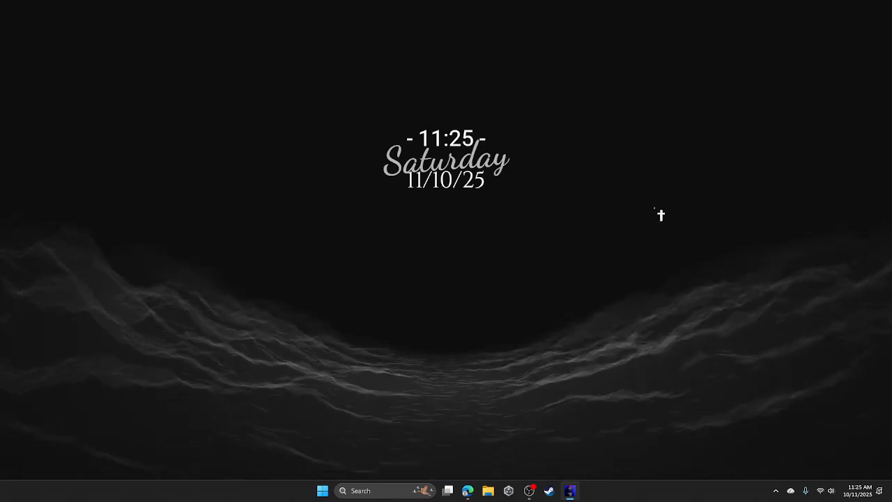
click(469, 492)
drag(363, 21, 891, 63)
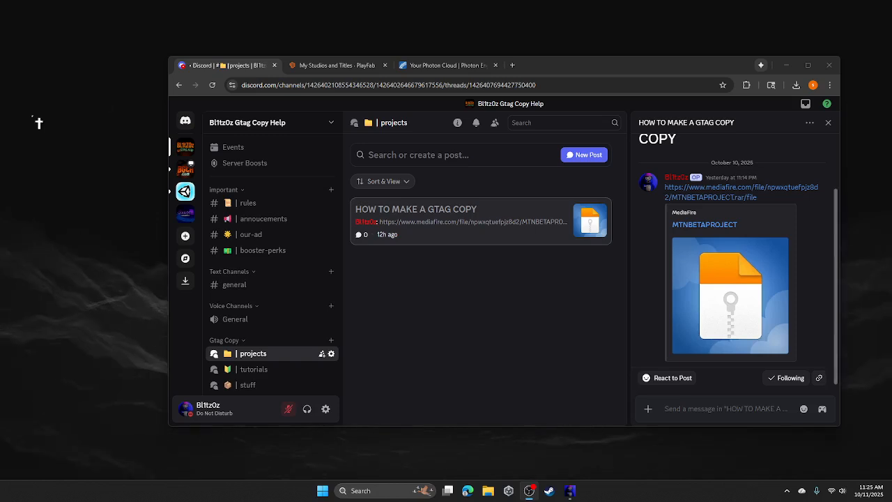
- Add a new PlayFab studio with the name Blitzz and save it
click(306, 65)
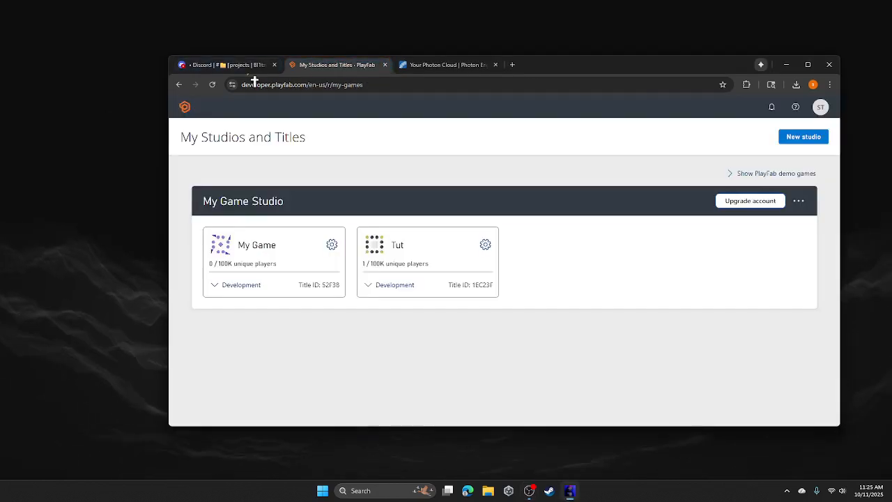
click(805, 136)
click(192, 217)
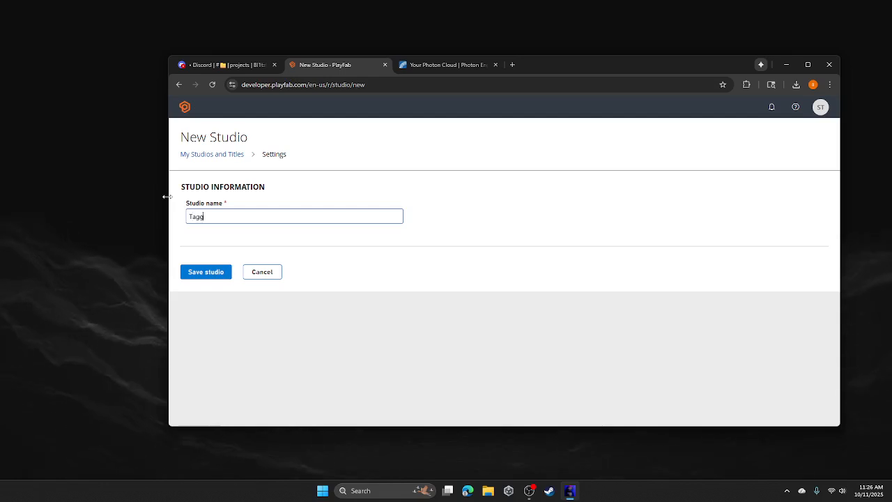
key(BackSpace)
key(BackSpace)
key(BackSpace)
key(BackSpace)
key(BackSpace)
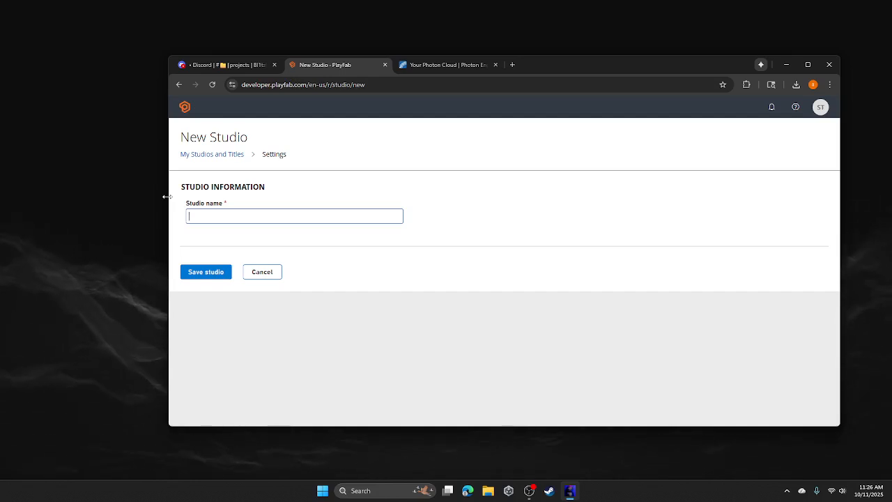
text(B)
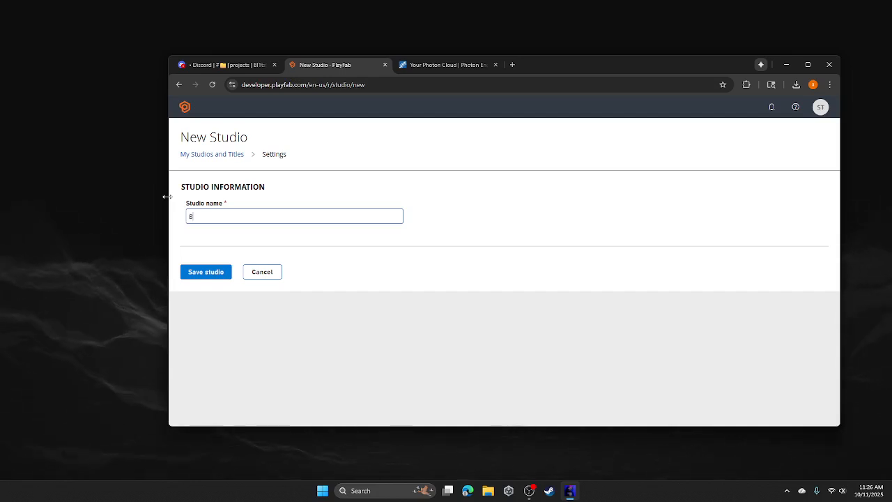
text(litzz)
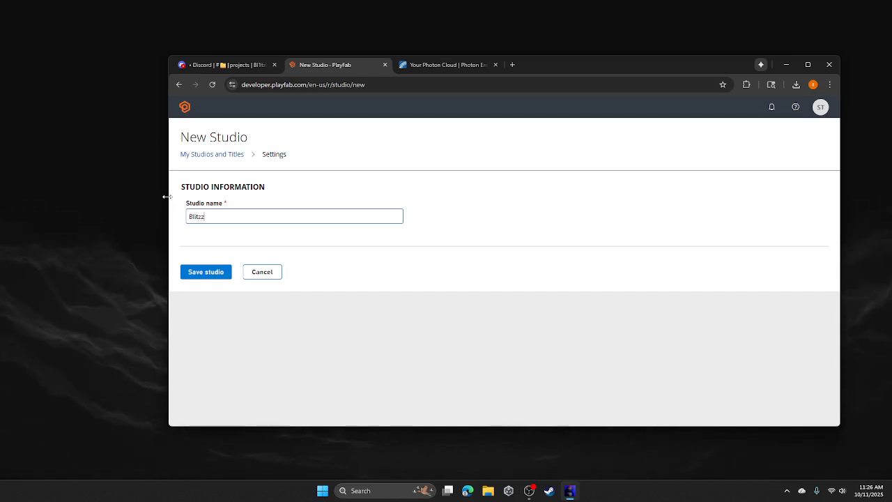
click(211, 273)
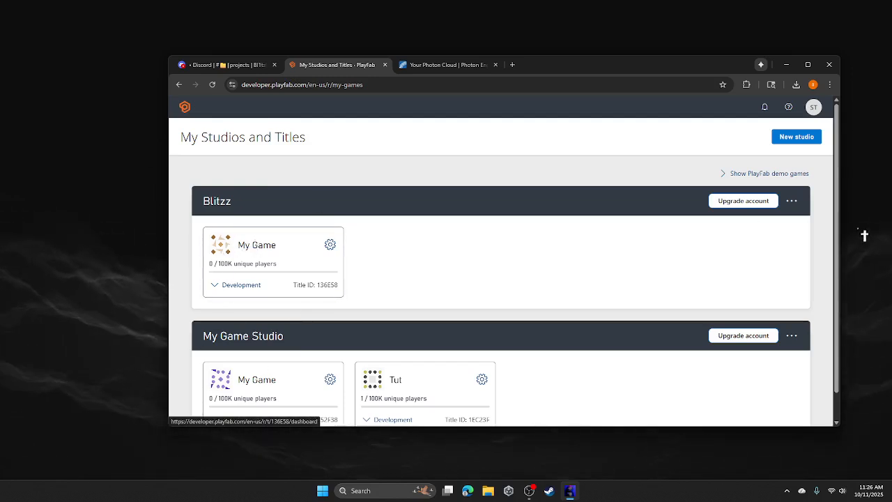
- Change the studio's My Game title name to Blitzz through Edit title info and save it
click(258, 245)
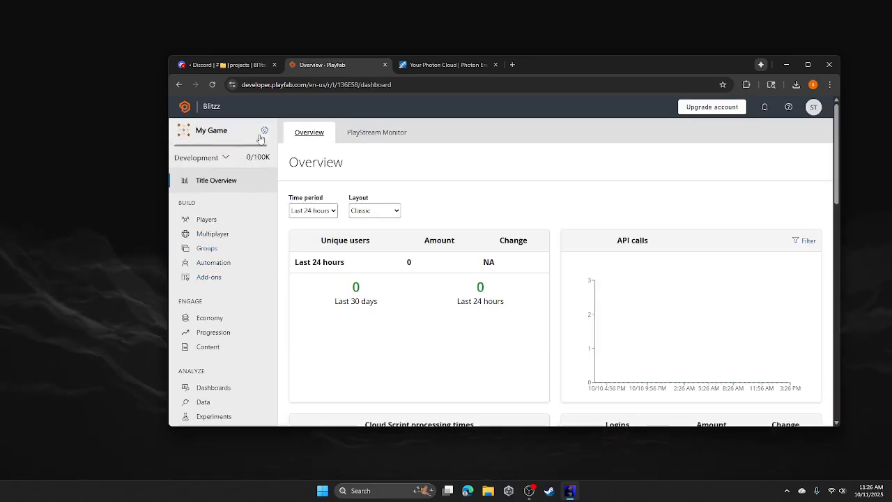
click(265, 131)
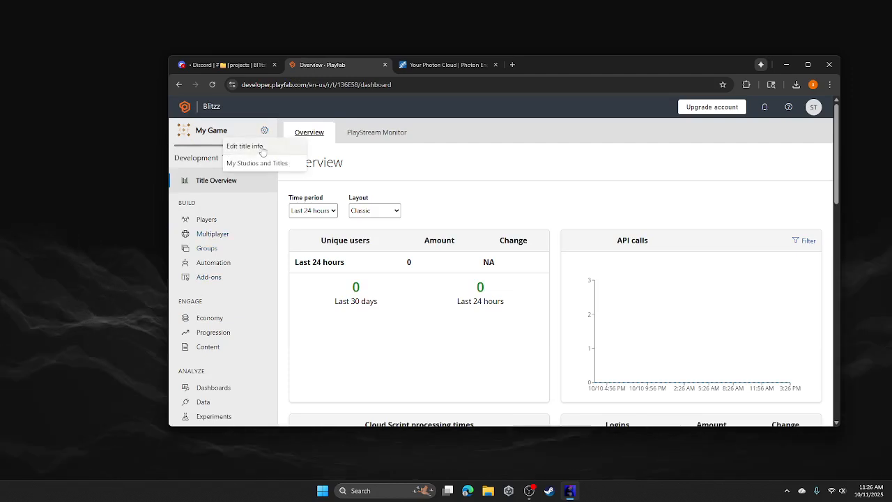
click(247, 148)
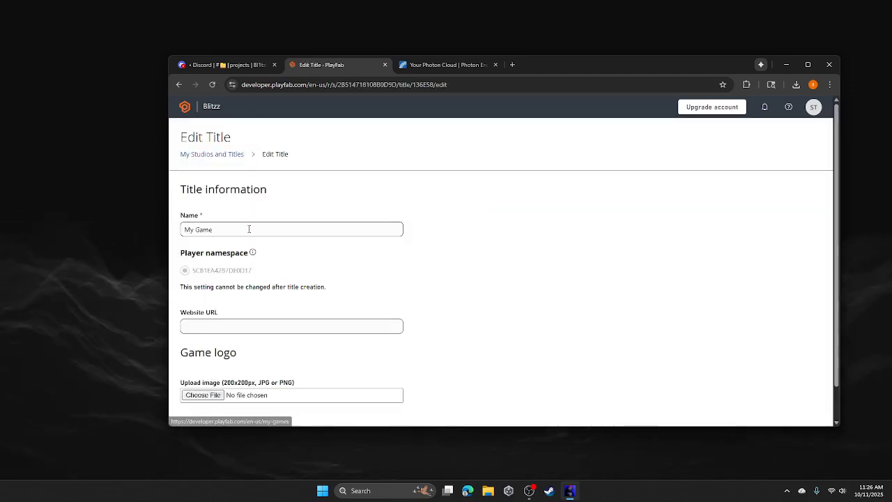
triple_click(249, 229)
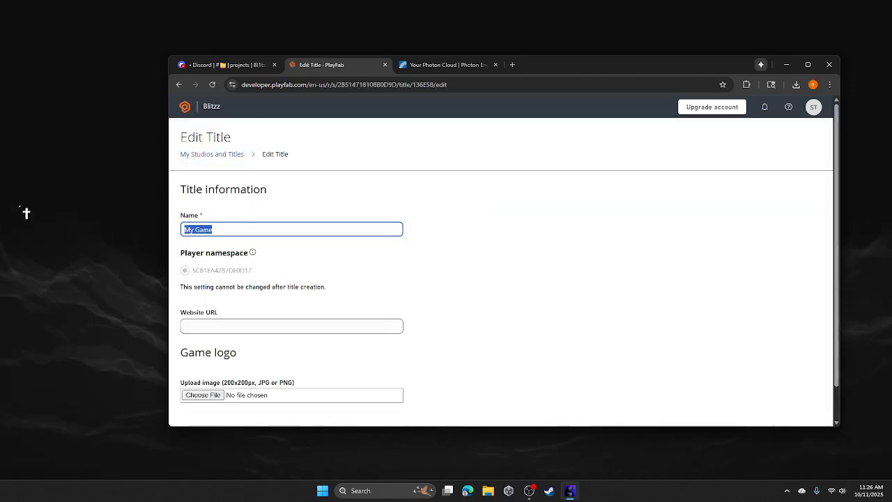
text(Blit)
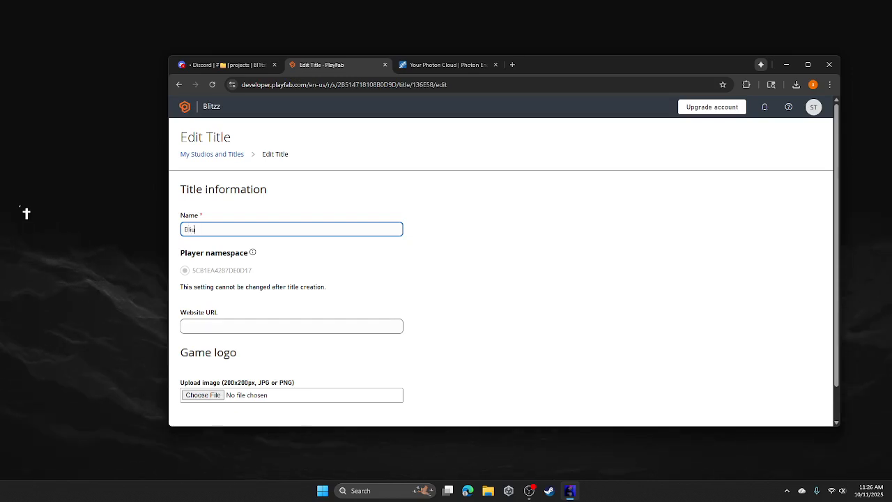
text(zz)
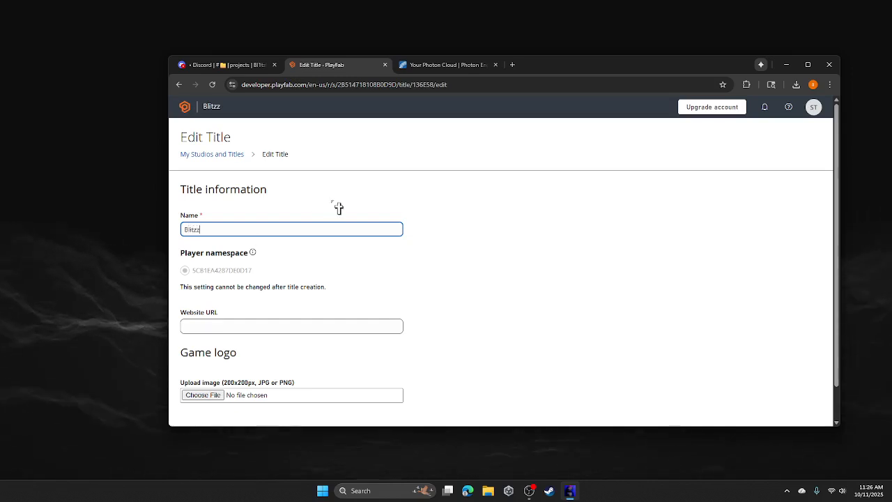
click(338, 207)
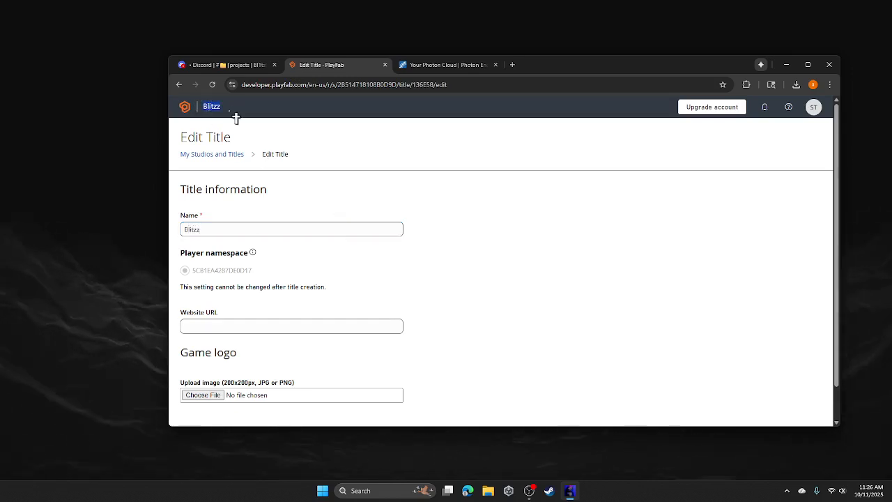
click(236, 228)
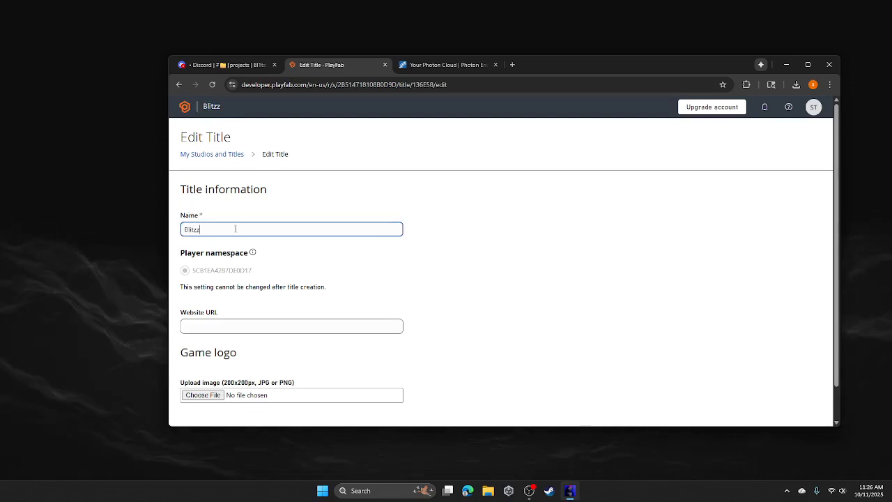
drag(56, 242, 23, 265)
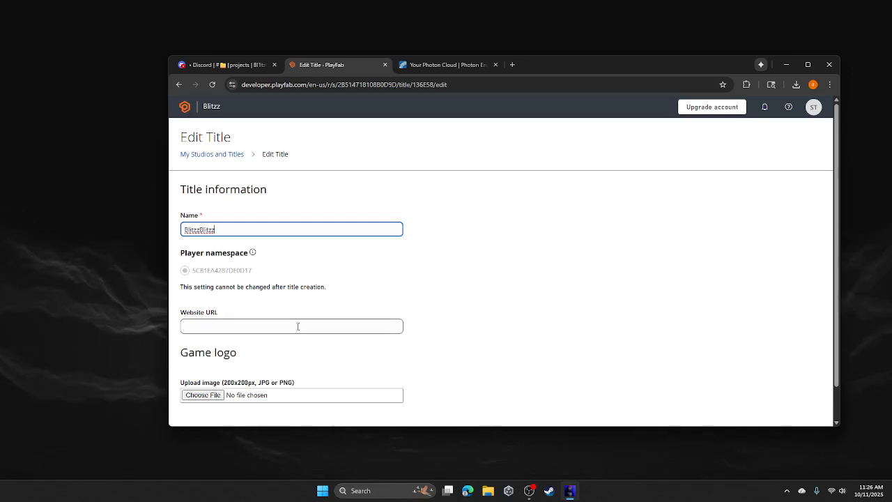
click(403, 294)
scroll(225, 303, down, 1)
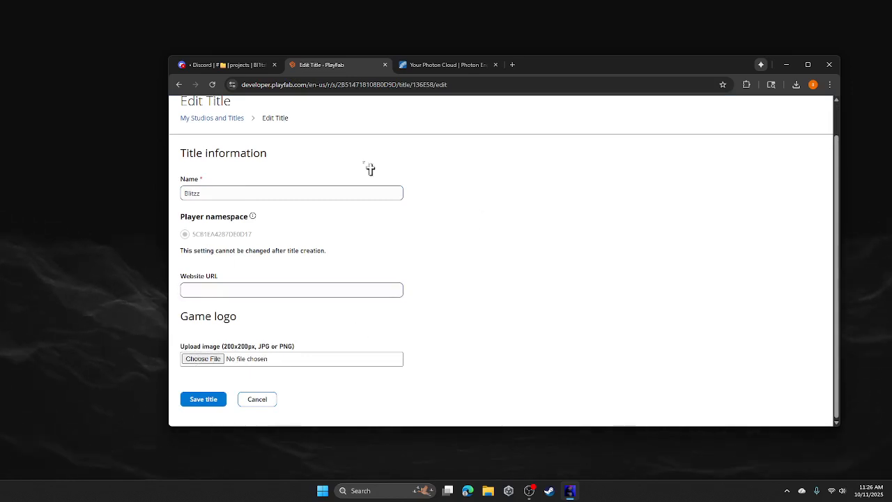
click(203, 403)
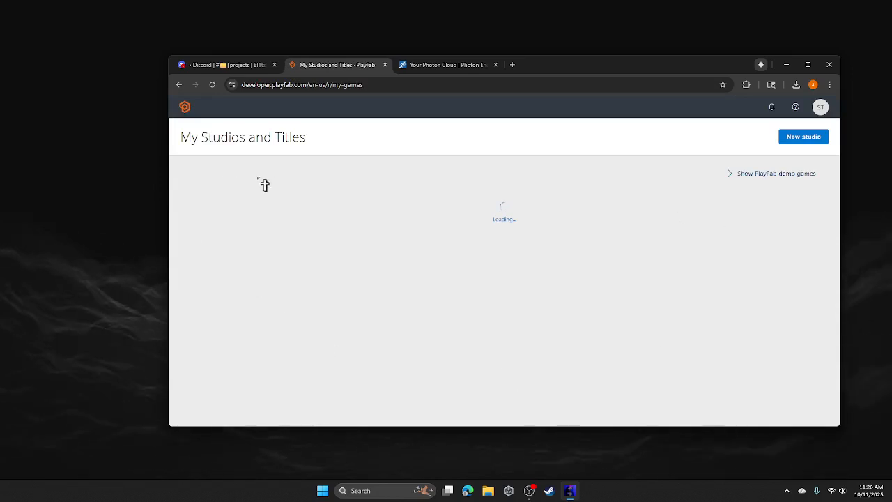
- Start a new legacy currency in the Blitzz economy with code SR and display name SHINY ROCKS
scroll(244, 300, down, 1)
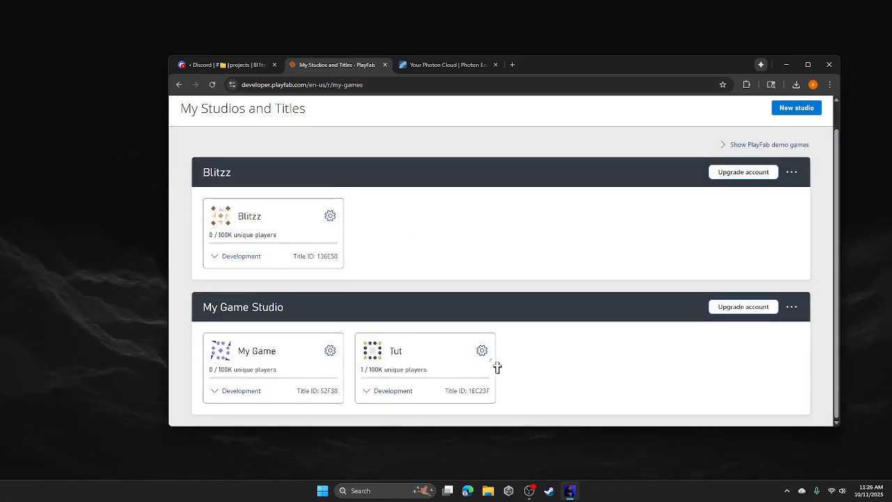
scroll(276, 221, up, 1)
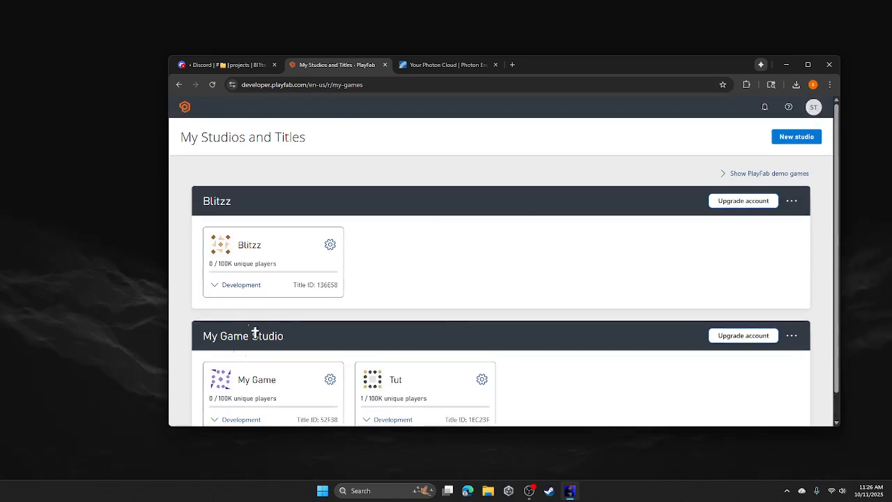
click(254, 260)
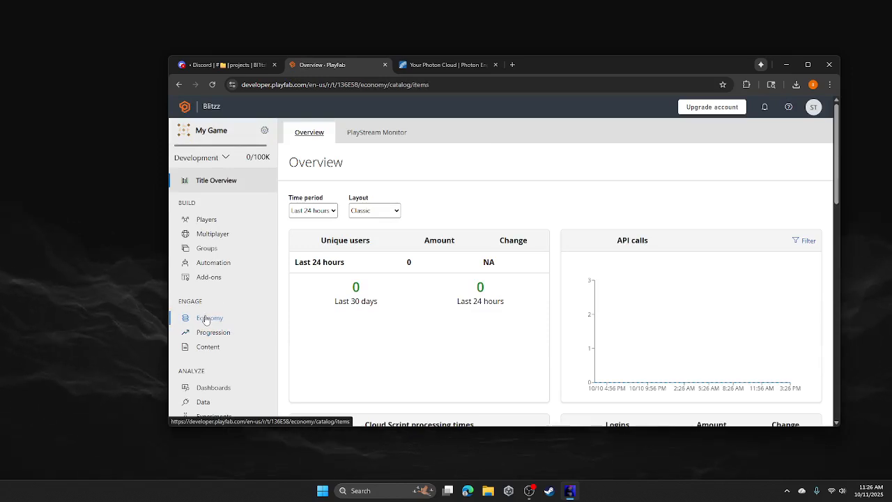
click(206, 320)
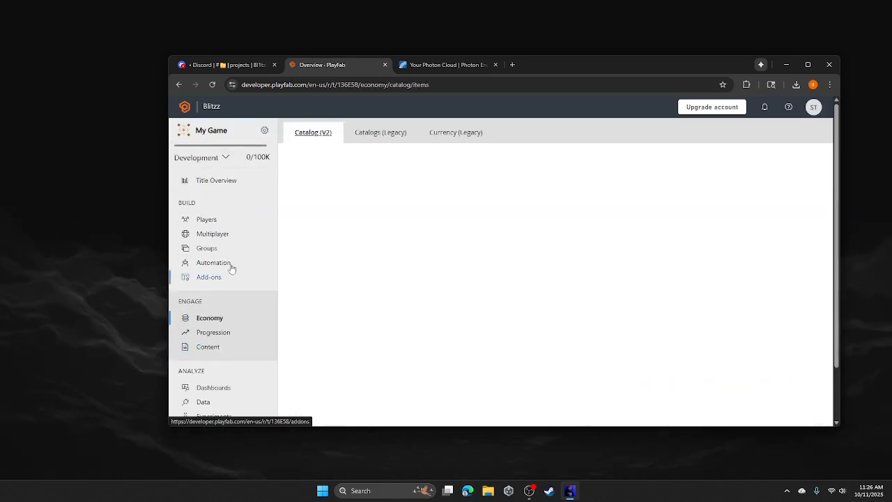
click(413, 137)
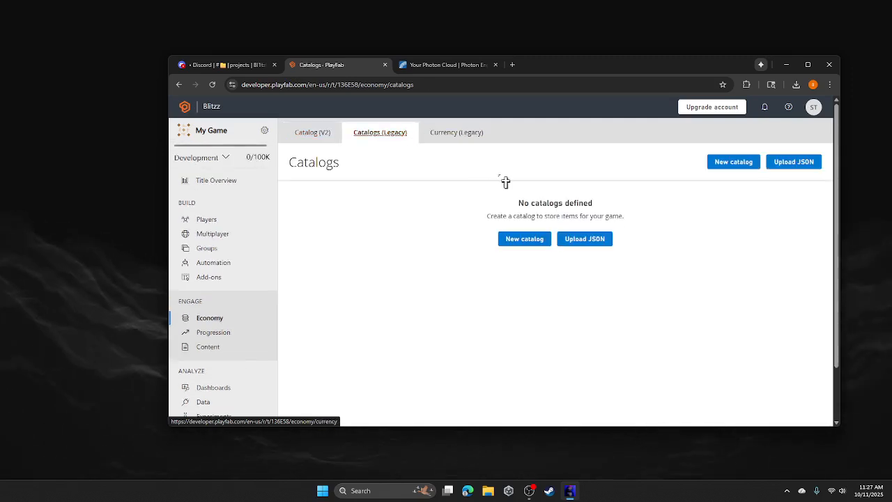
click(453, 132)
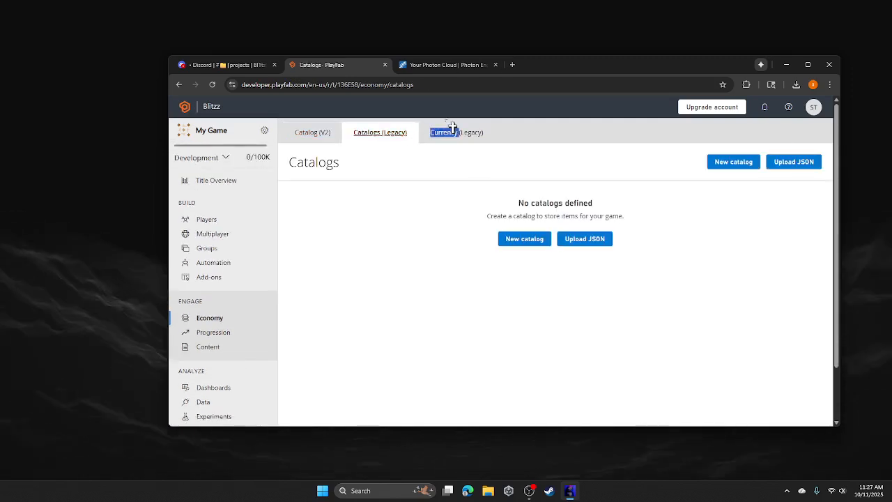
click(499, 329)
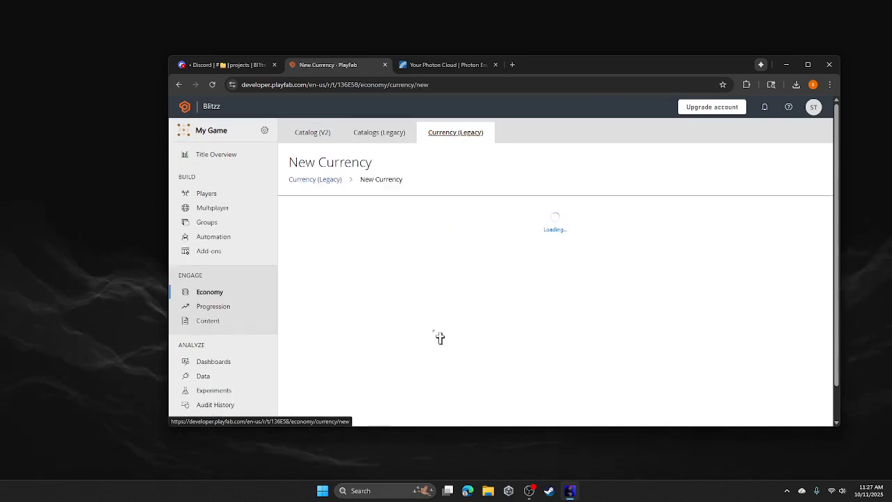
click(302, 238)
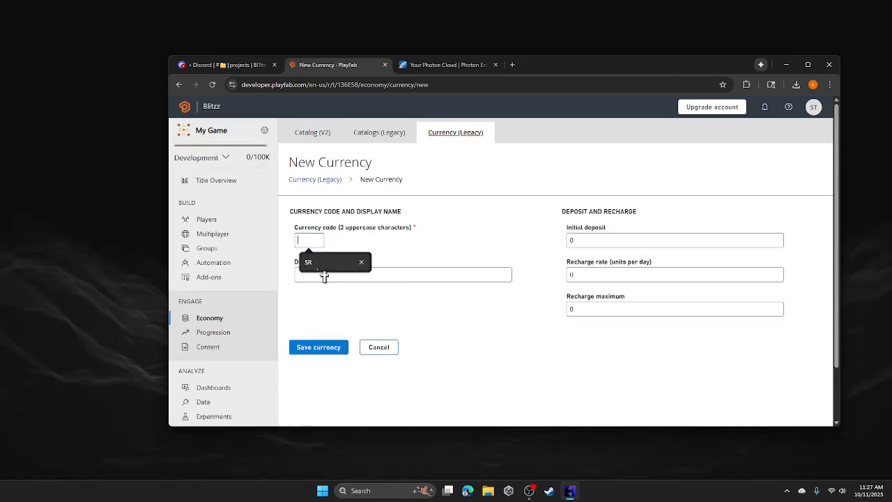
click(325, 267)
click(325, 274)
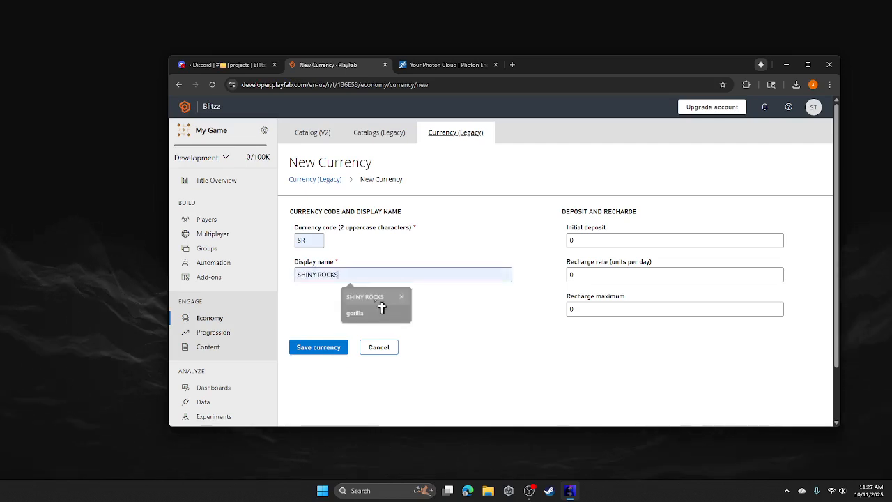
click(373, 298)
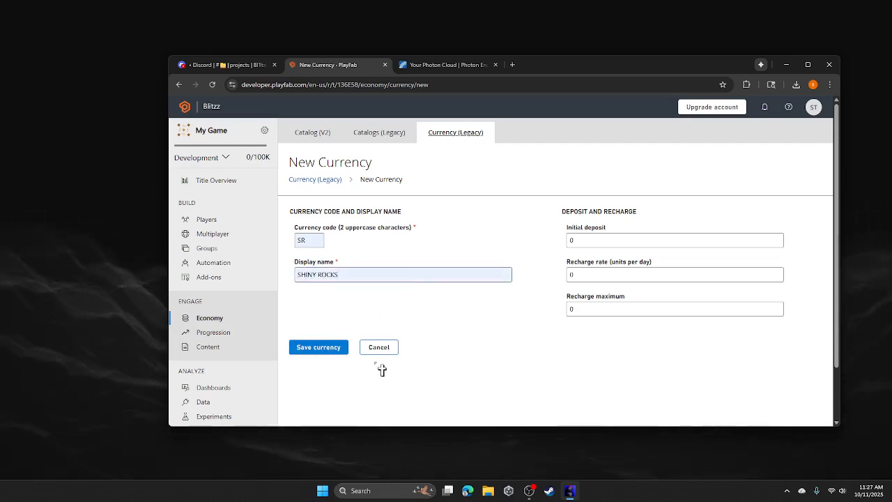
- Set initial deposit 4500, recharge rate 900, recharge max 999999999, and save the currency
click(567, 241)
double_click(568, 240)
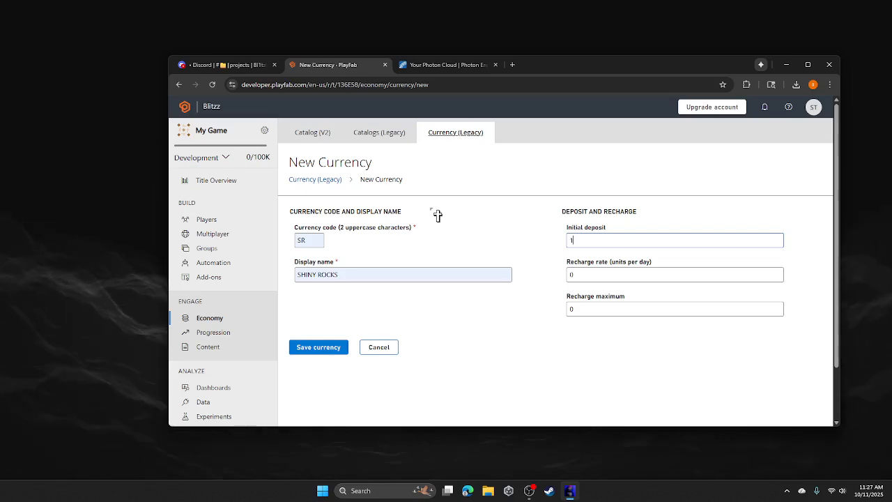
text(4500)
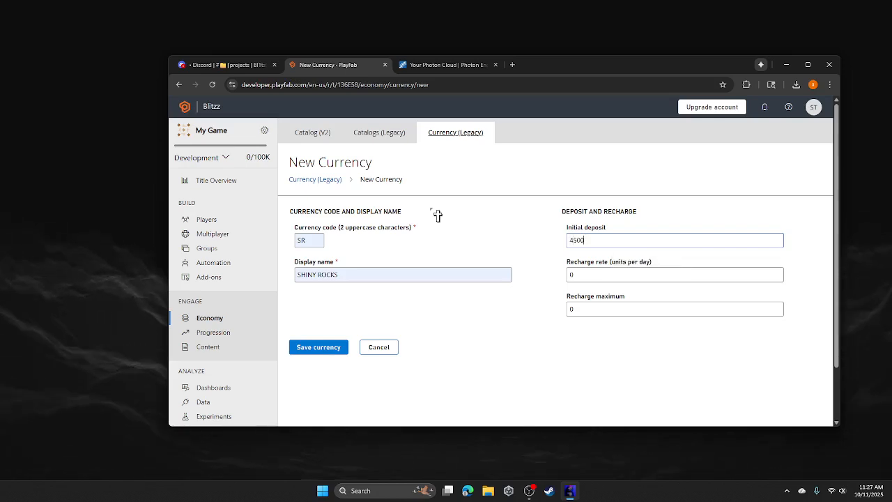
key(Tab)
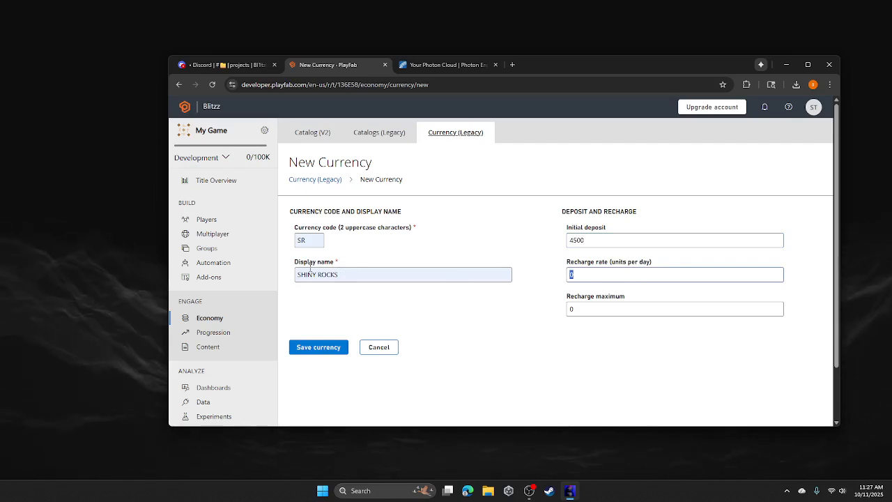
text(900)
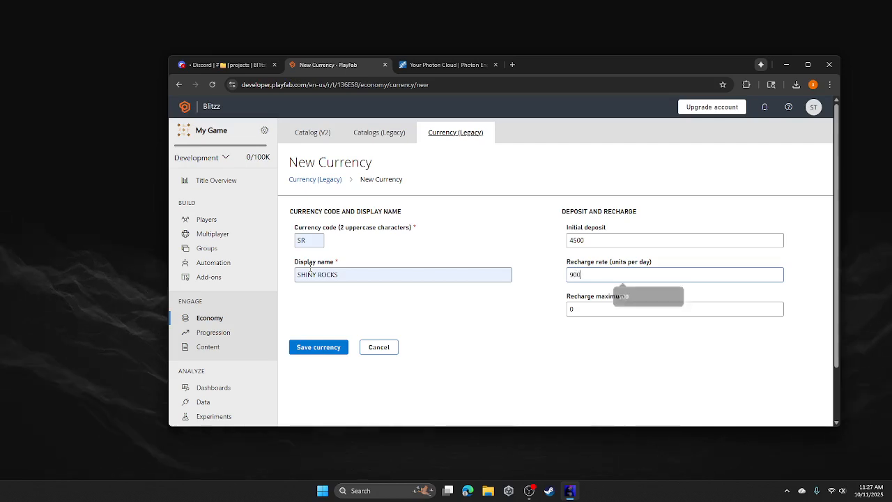
key(Tab)
text(9)
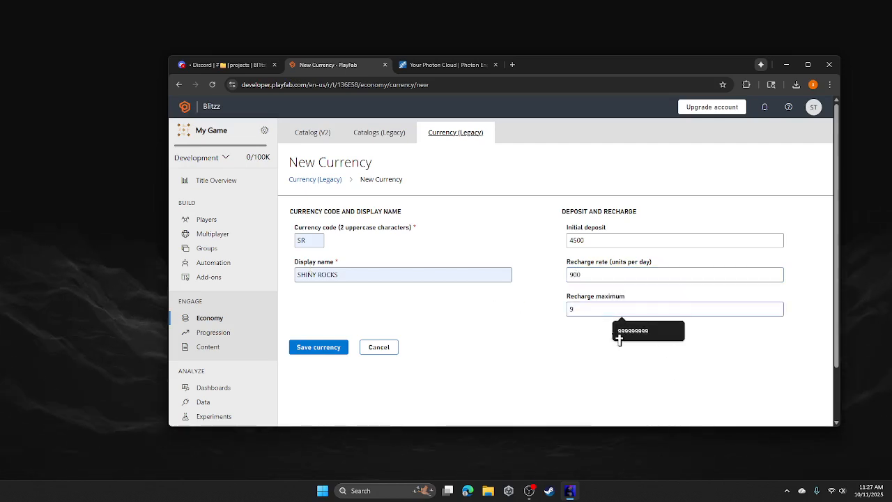
text(999999999)
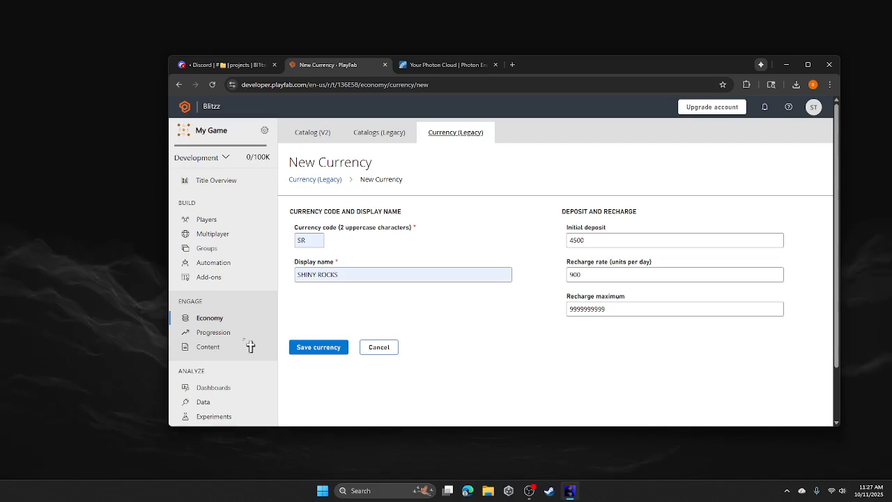
click(326, 353)
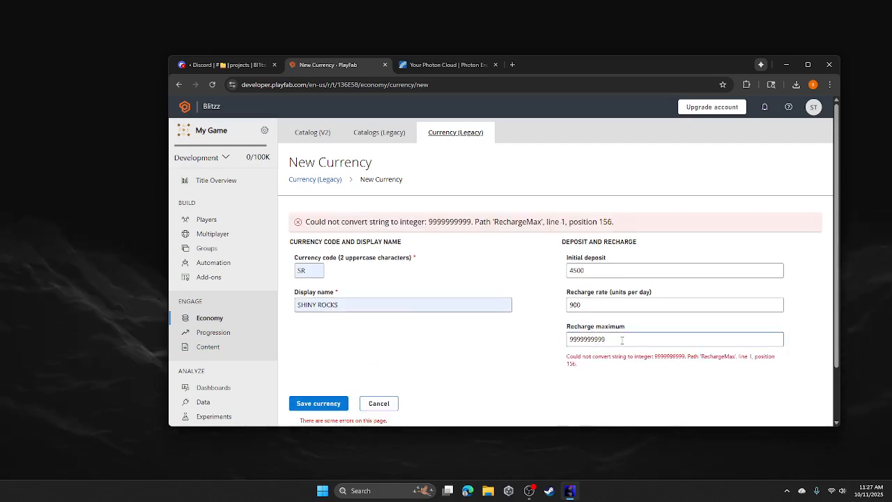
key(BackSpace)
key(Return)
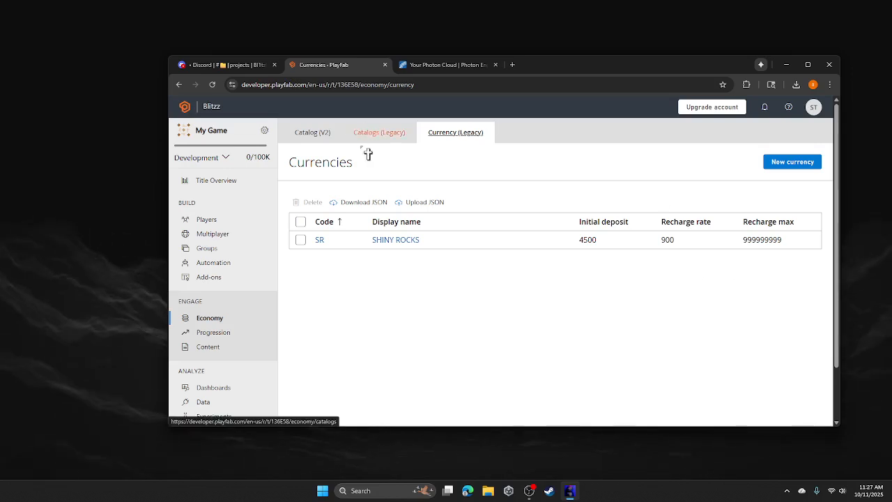
- Upload everyupdate (1).json from Downloads as a legacy catalog
click(391, 138)
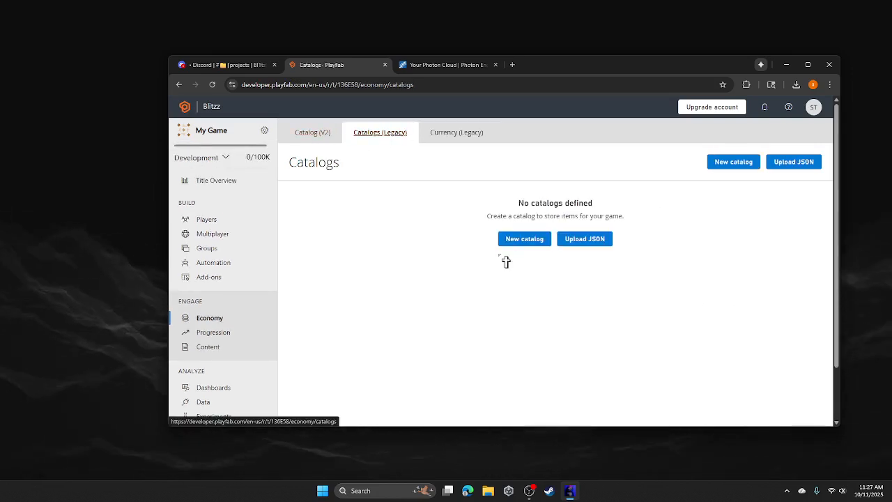
click(580, 239)
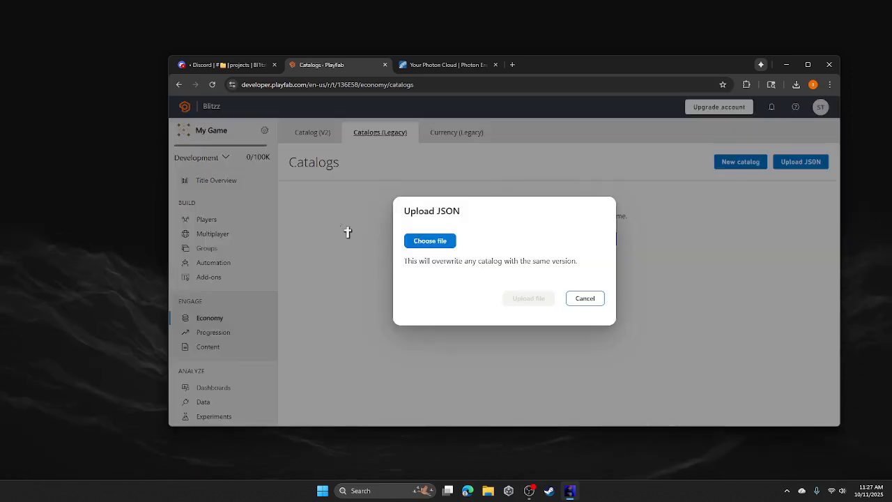
click(420, 248)
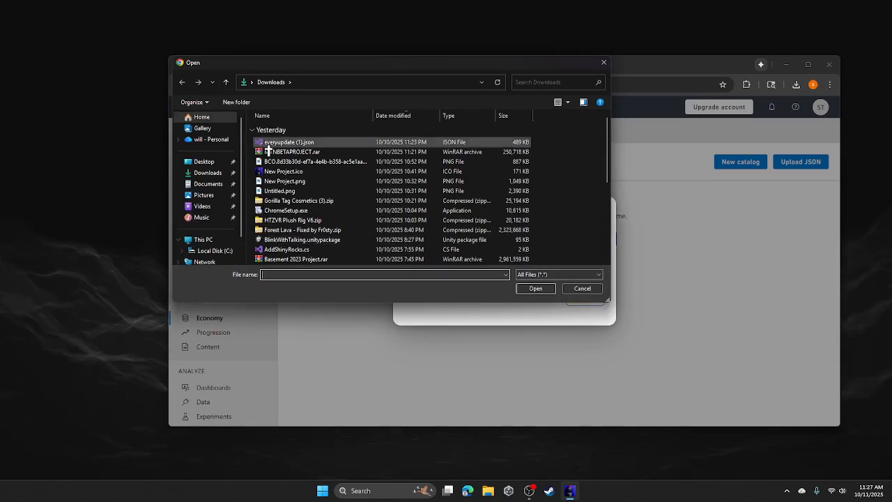
click(290, 143)
click(536, 287)
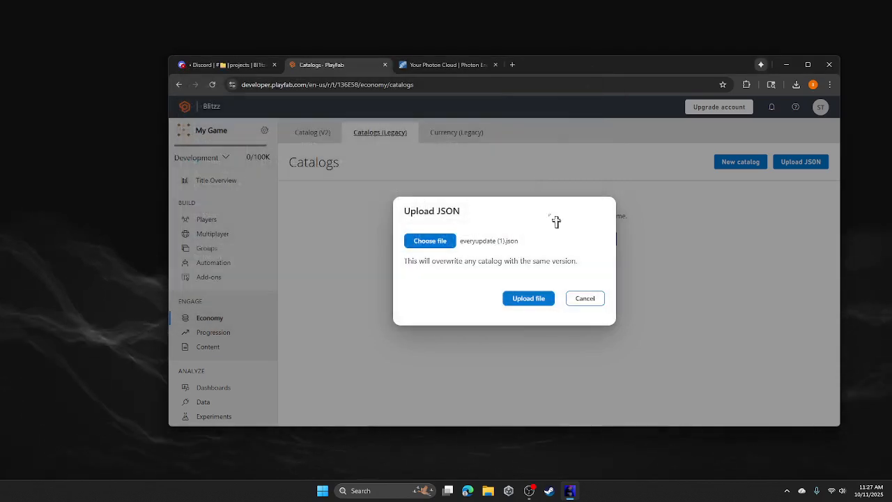
click(542, 300)
- Look at the EVERY DLC post in Discord's stuff channel, then return to the PlayFab catalogs
click(217, 65)
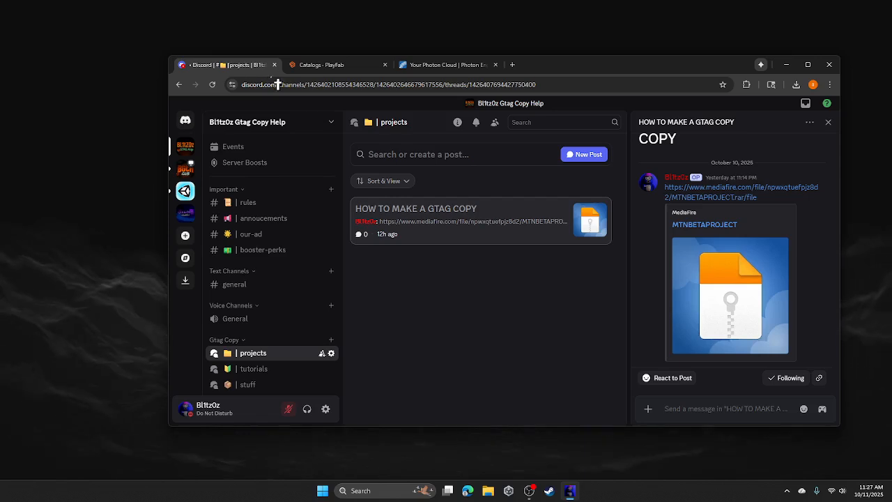
click(245, 383)
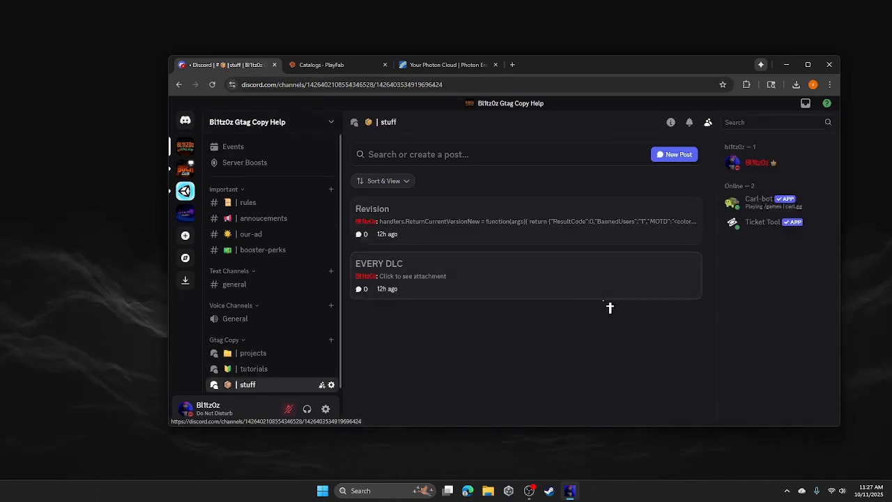
click(442, 264)
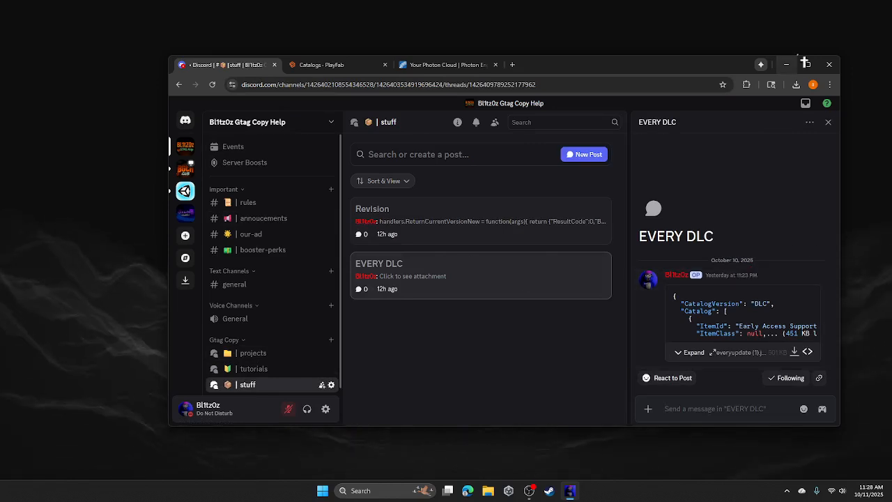
click(306, 65)
scroll(333, 320, down, 1)
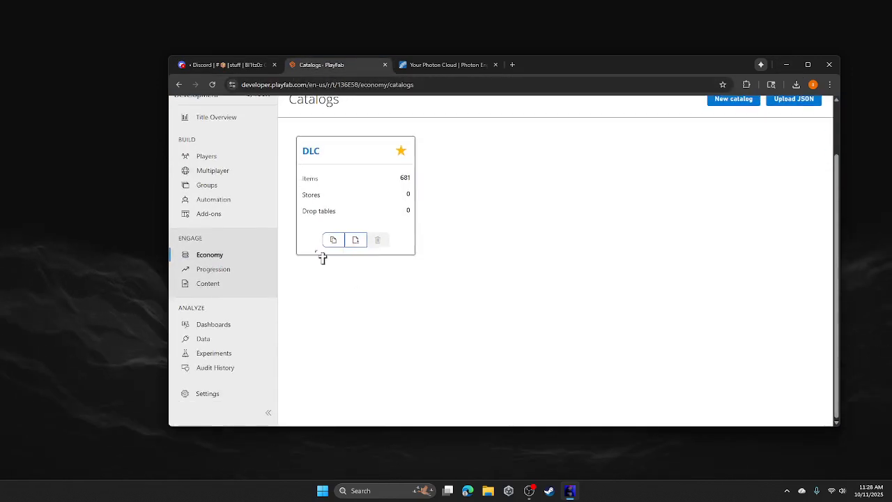
scroll(509, 220, up, 1)
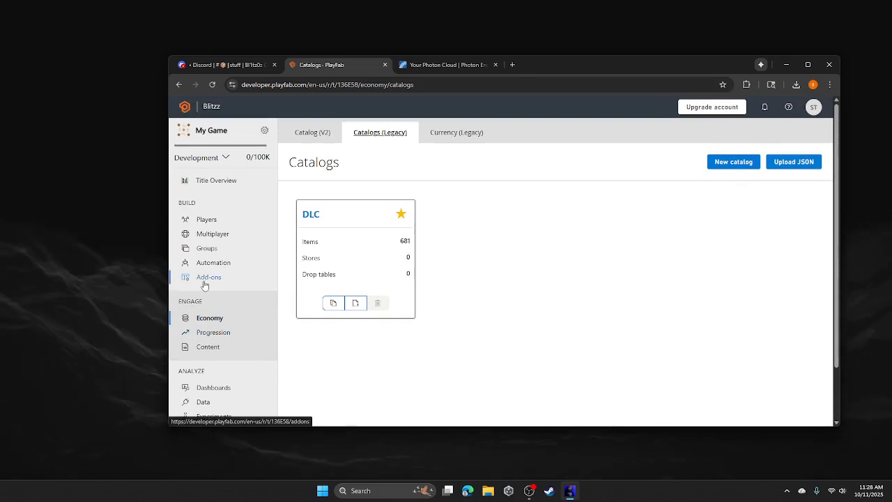
- In API Features, clear the player-creation blocks for Nintendo Switch, iOS device and custom ID logins
scroll(197, 345, down, 1)
click(214, 395)
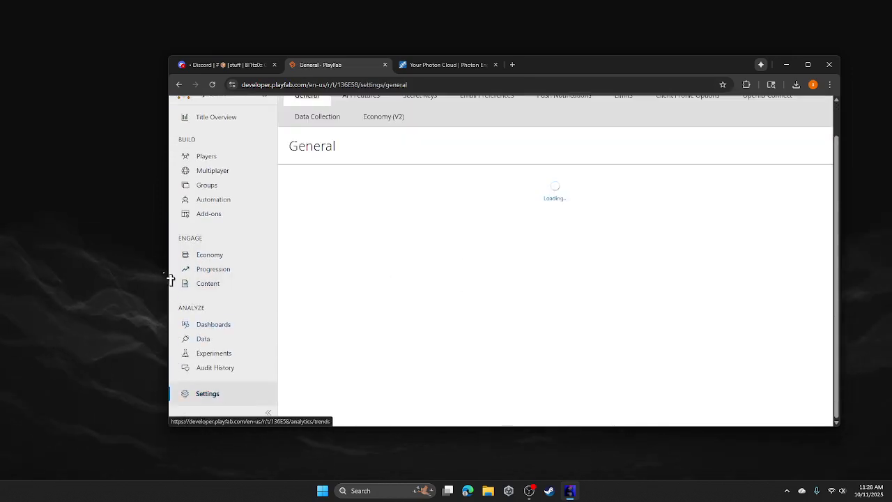
scroll(303, 230, up, 1)
click(349, 141)
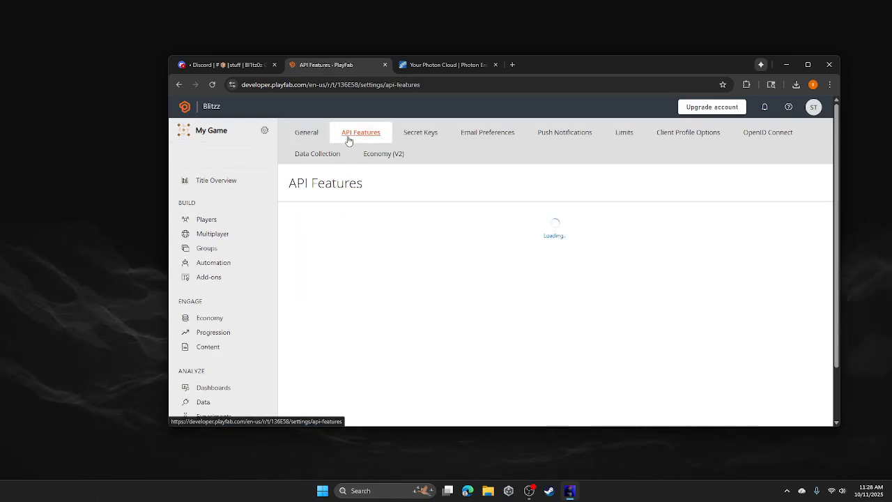
scroll(419, 265, down, 6)
click(312, 318)
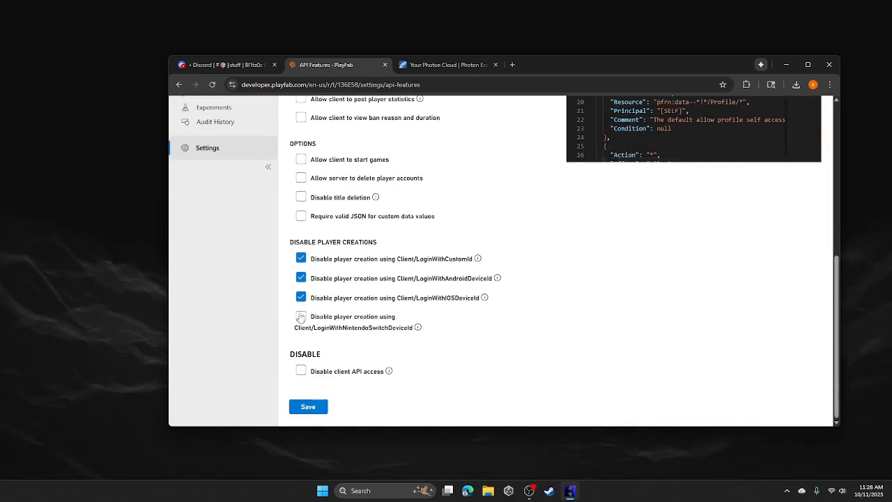
click(302, 297)
click(301, 259)
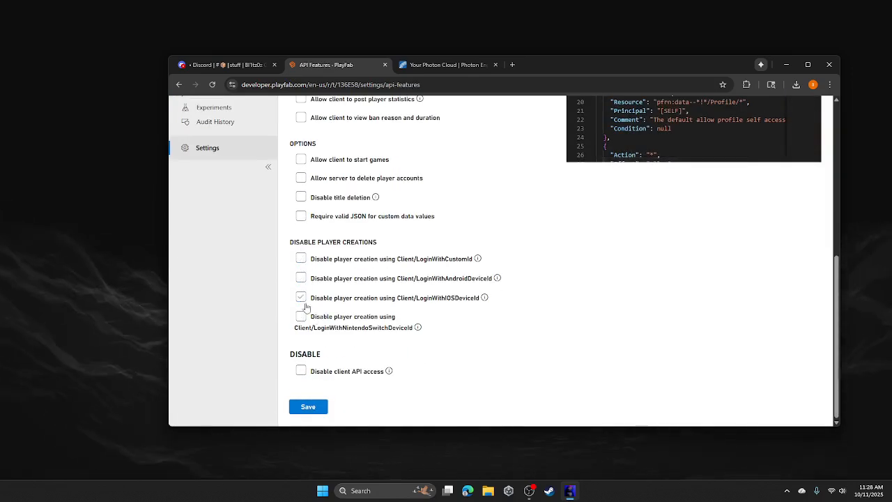
- Allow clients to view ban reason and duration and add/subtract virtual currency, then save
scroll(307, 307, up, 3)
click(301, 304)
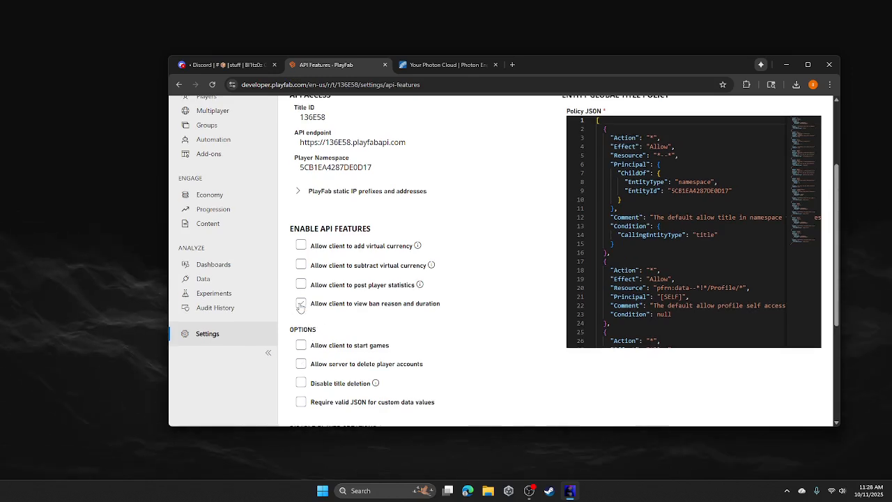
click(302, 265)
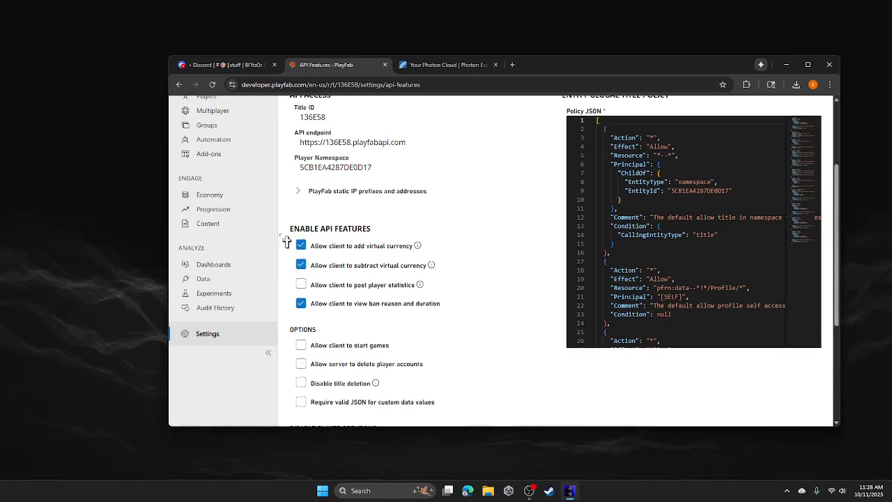
double_click(306, 228)
drag(368, 226, 406, 229)
click(406, 230)
scroll(406, 229, down, 3)
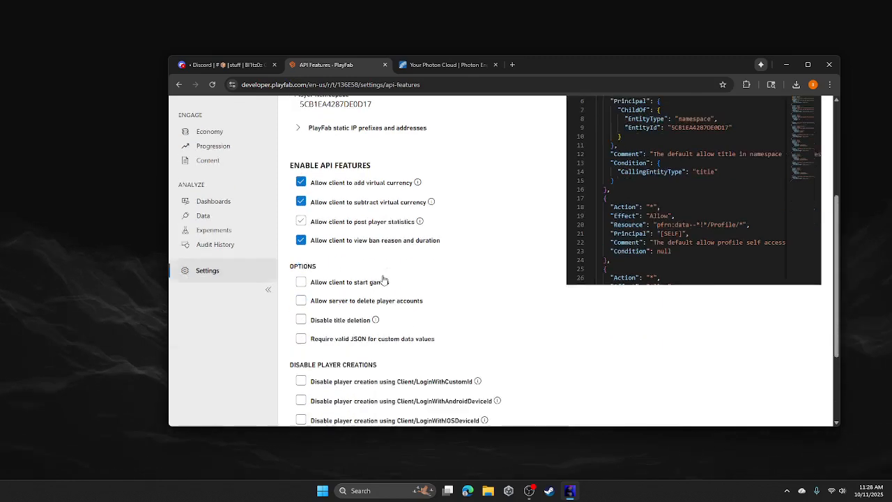
click(322, 406)
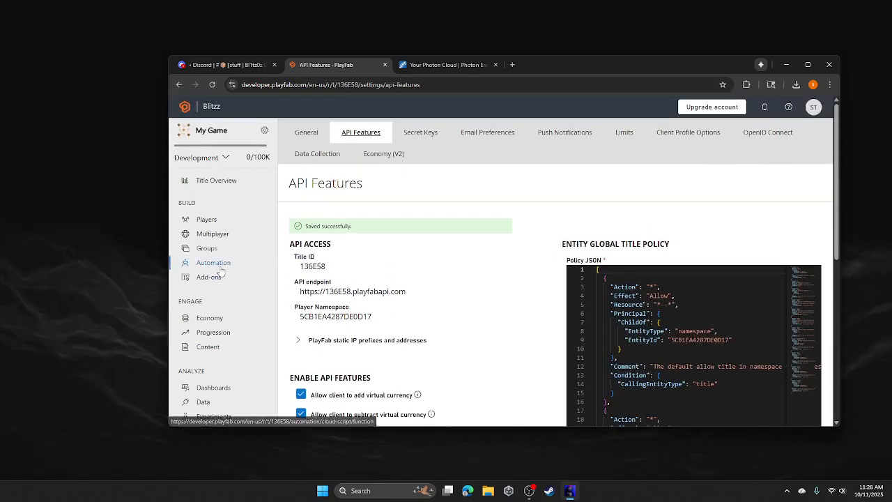
click(215, 263)
- Clear the legacy Cloud Script code and copy the handler from Discord's Revision post
click(455, 192)
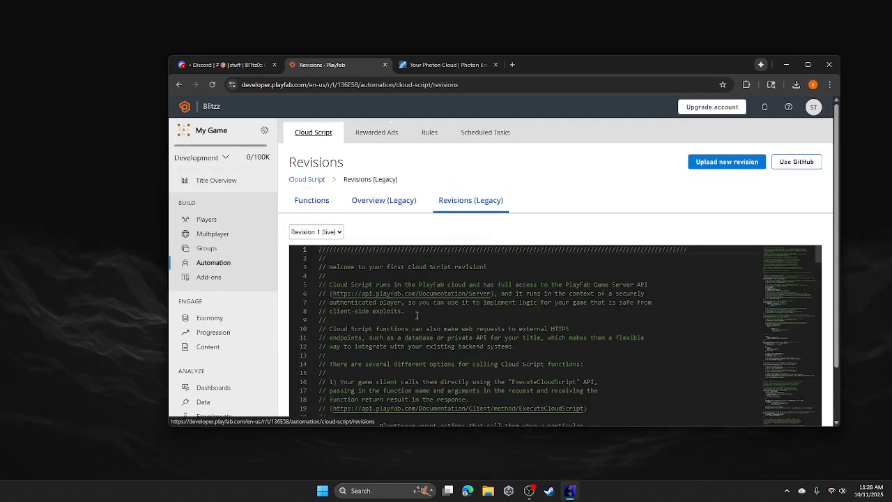
click(627, 354)
key(ctrl+a)
key(BackSpace)
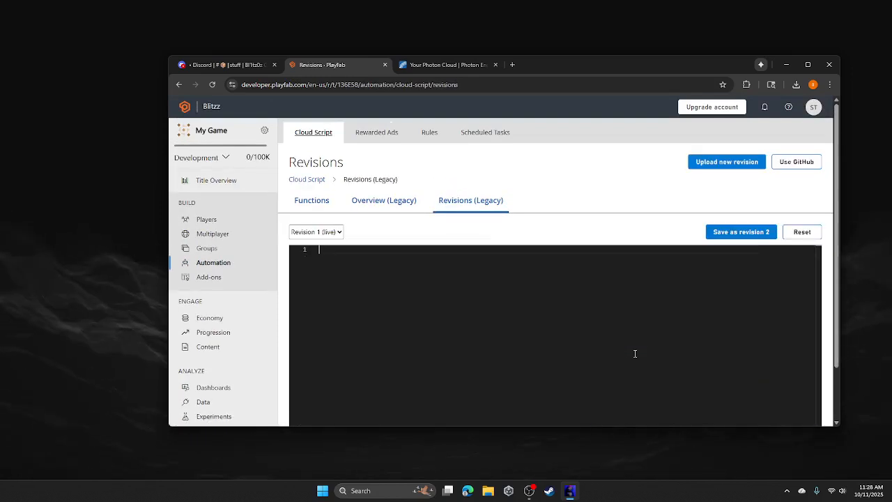
click(222, 65)
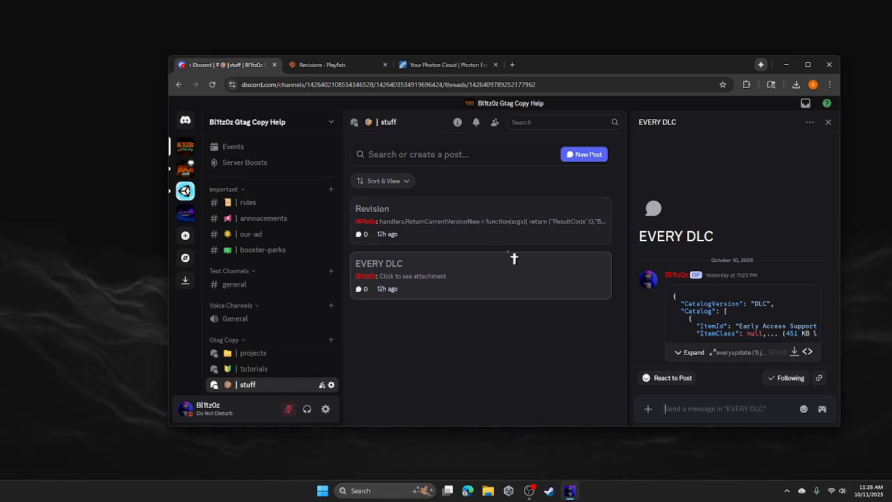
click(587, 233)
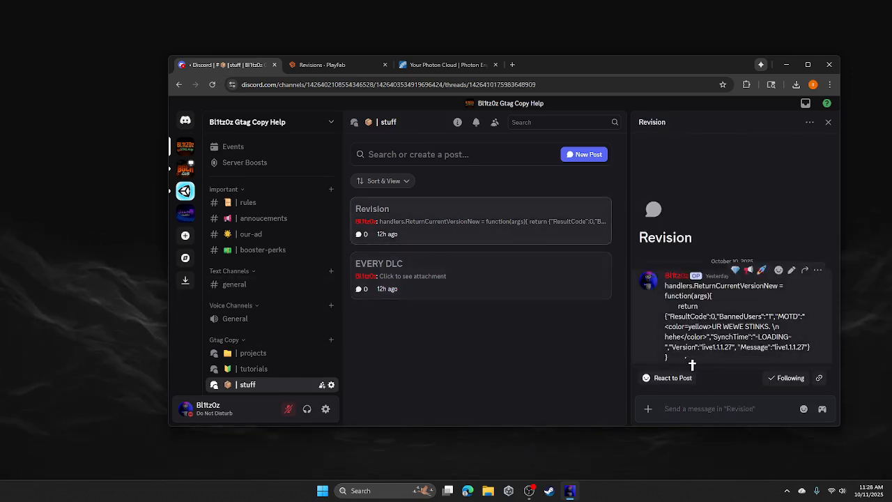
drag(691, 362, 664, 285)
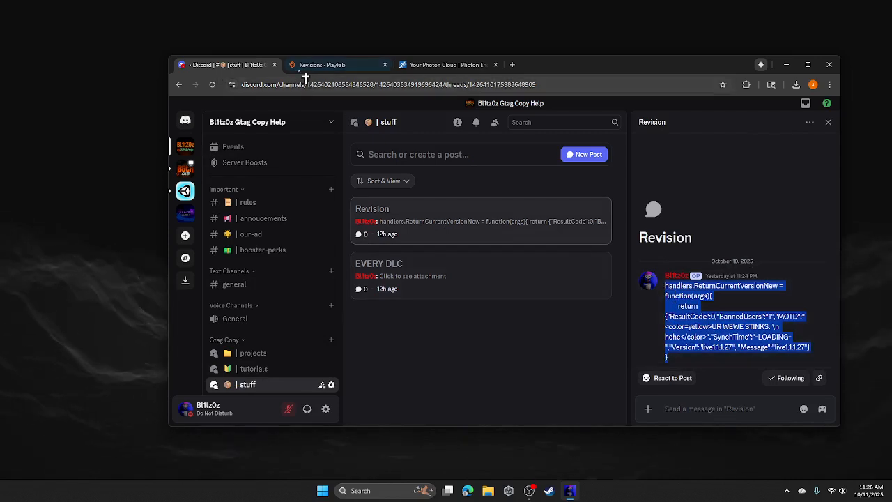
- Paste the ReturnCurrentVersionNew handler and save it as revision 2, deployed live
click(326, 65)
key(ctrl+v)
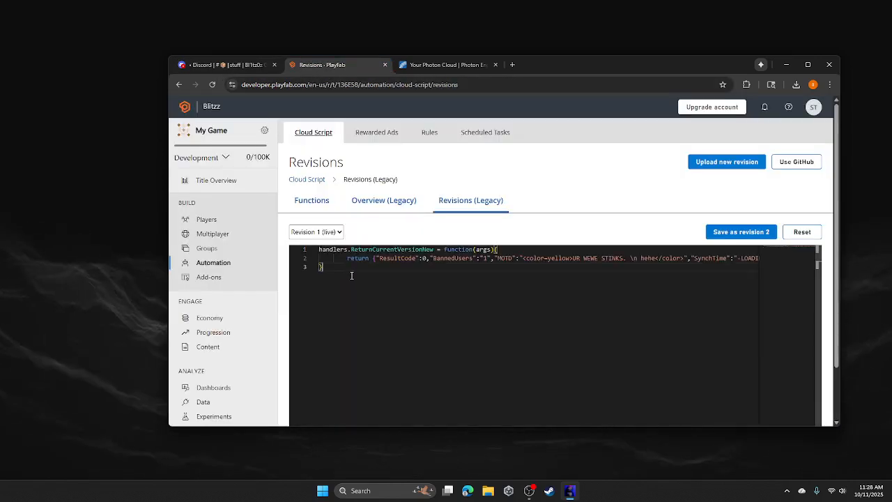
click(743, 233)
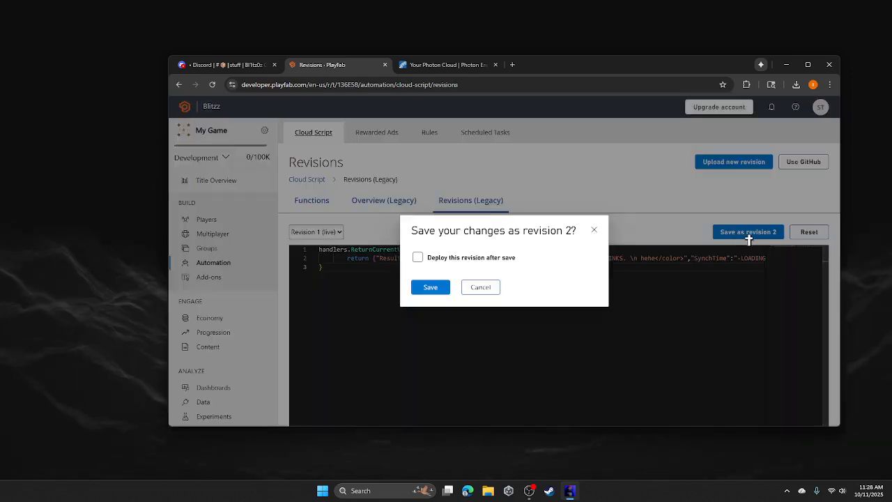
click(422, 257)
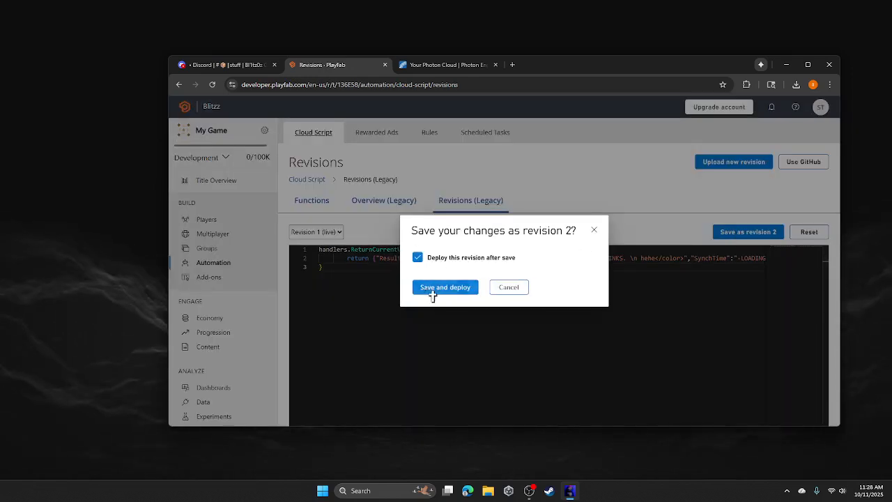
click(433, 292)
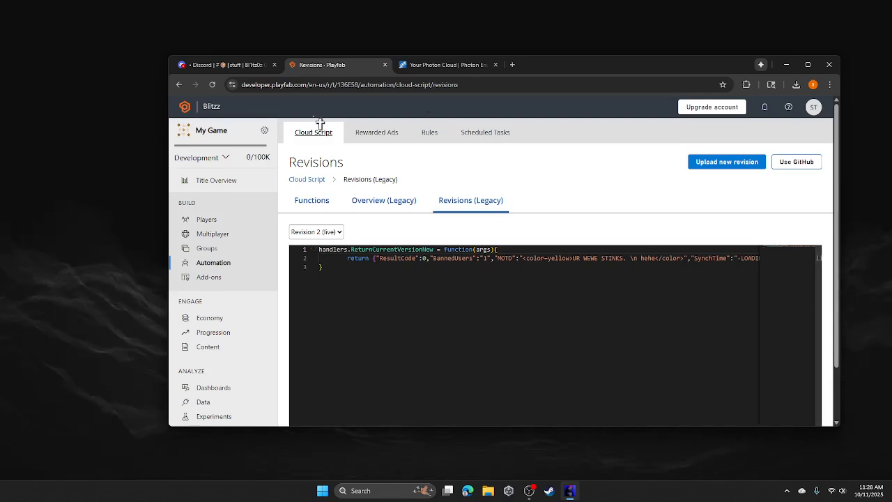
- Start a new Photon app and select Realtime as its SDK
click(427, 65)
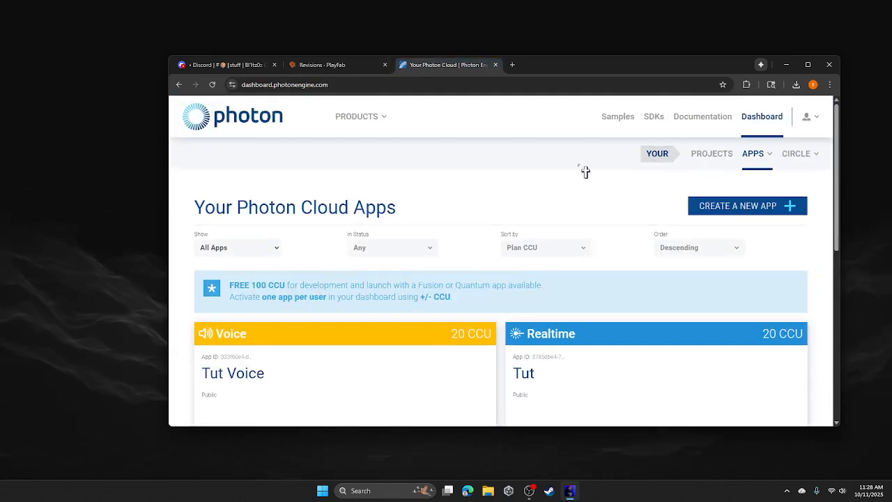
scroll(745, 185, down, 2)
scroll(739, 204, up, 2)
click(736, 206)
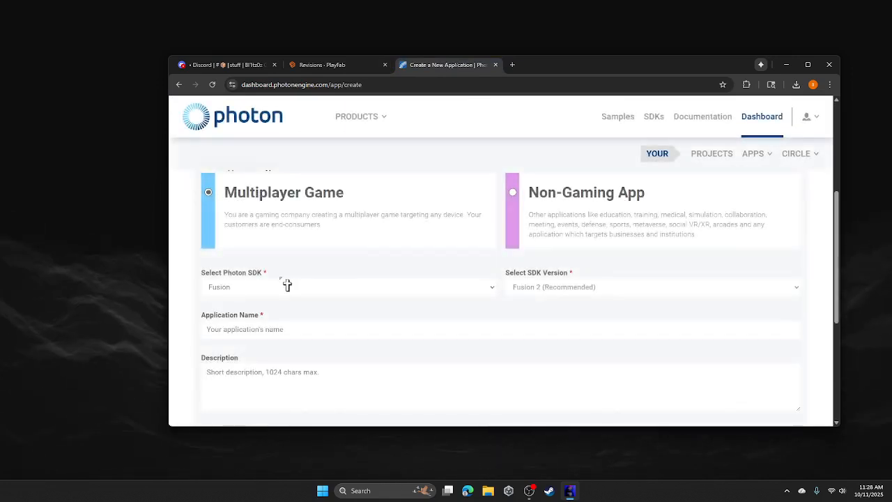
click(287, 286)
click(207, 337)
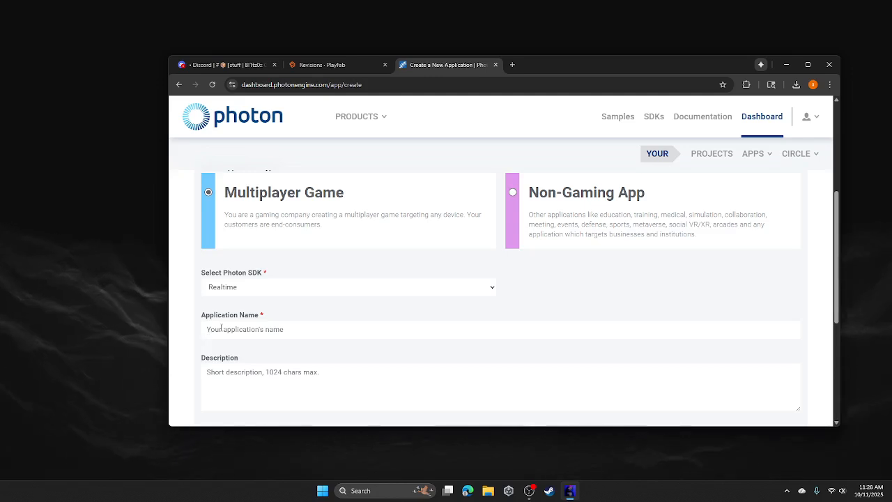
click(230, 328)
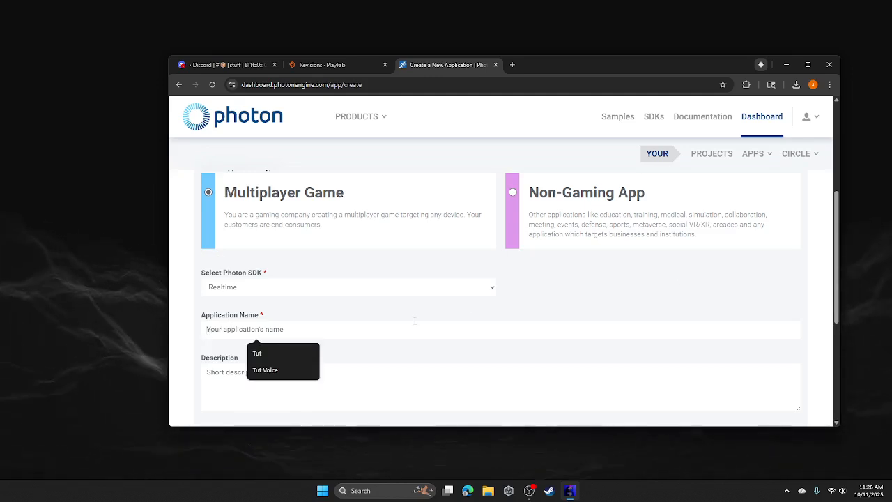
click(233, 286)
click(632, 299)
click(488, 293)
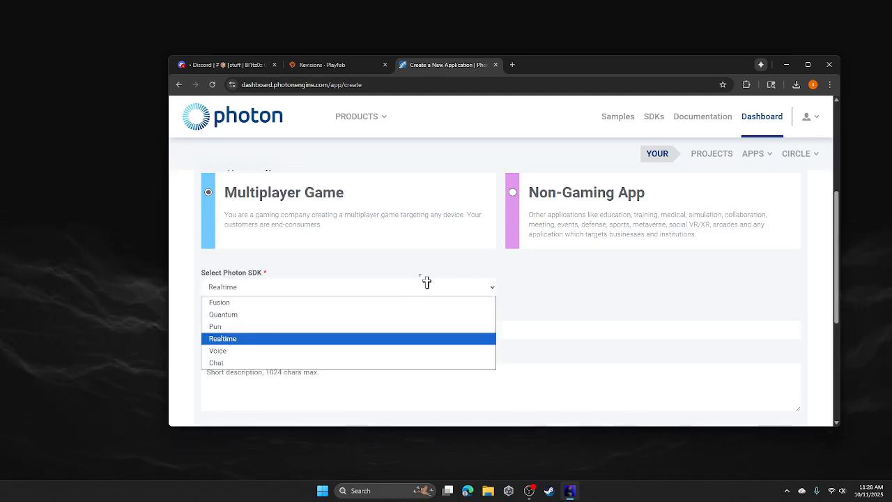
click(600, 327)
click(416, 335)
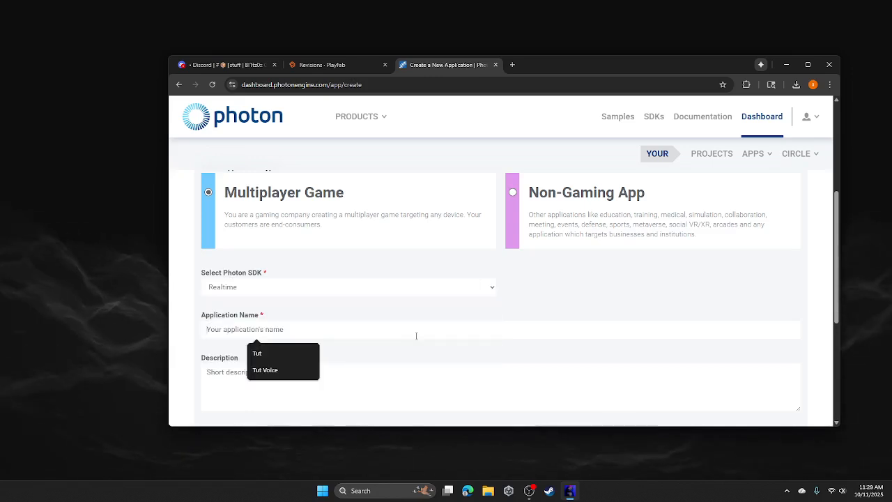
right_click(374, 297)
click(304, 289)
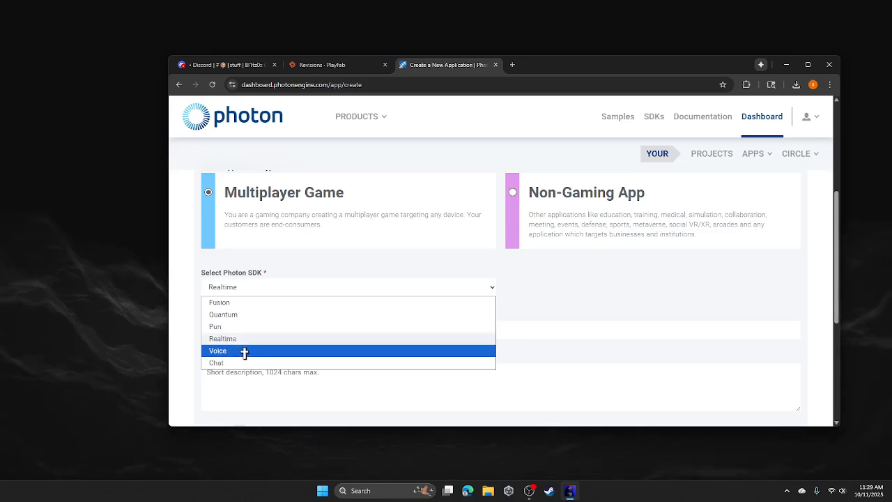
click(279, 340)
- Enter Blitzz as the application name and create the app
click(326, 336)
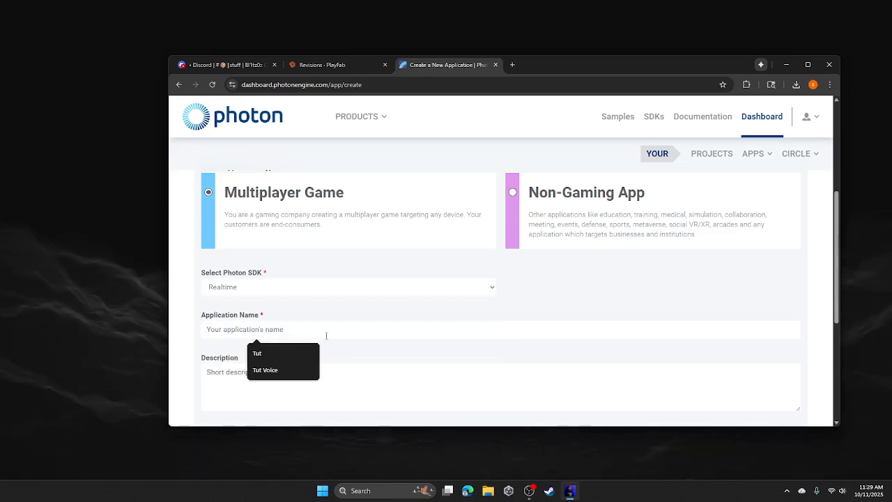
text(Blitzz)
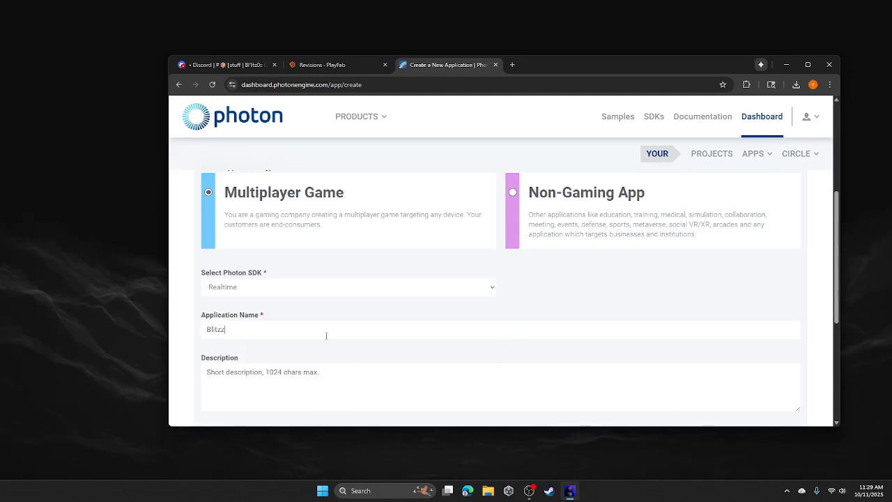
scroll(327, 336, down, 3)
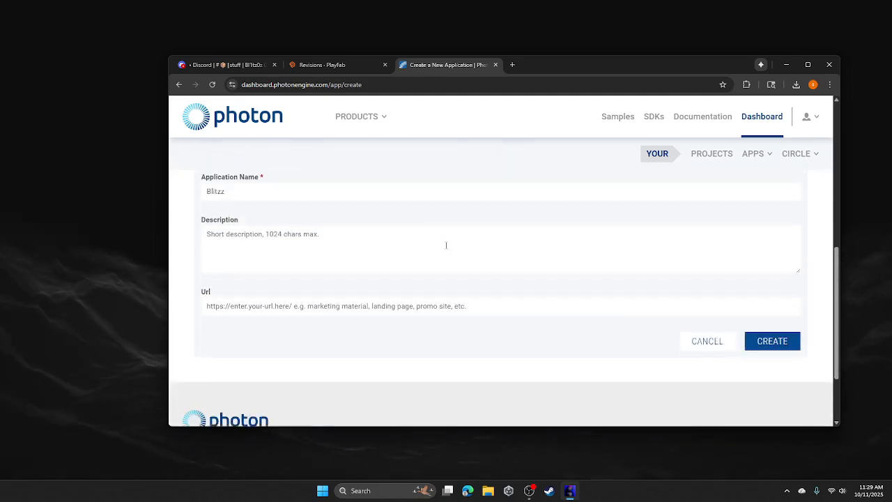
scroll(586, 391, up, 1)
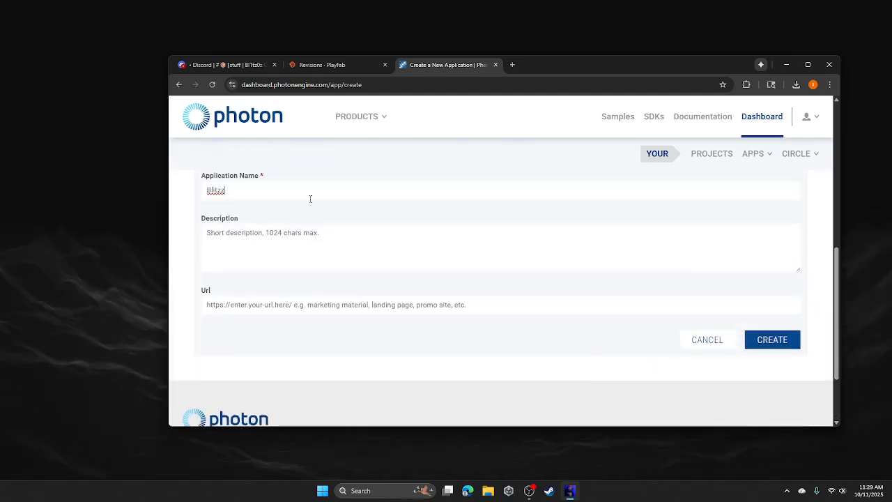
click(760, 348)
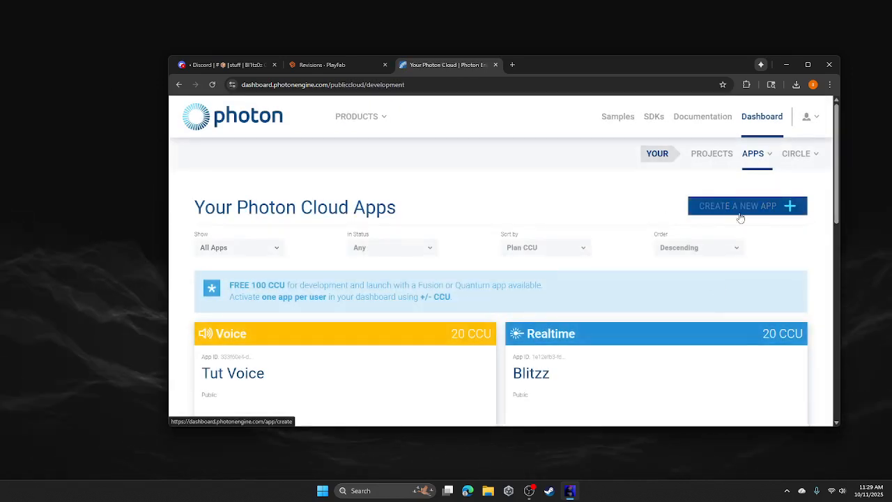
- Start another Photon app and select Voice as its SDK
click(745, 218)
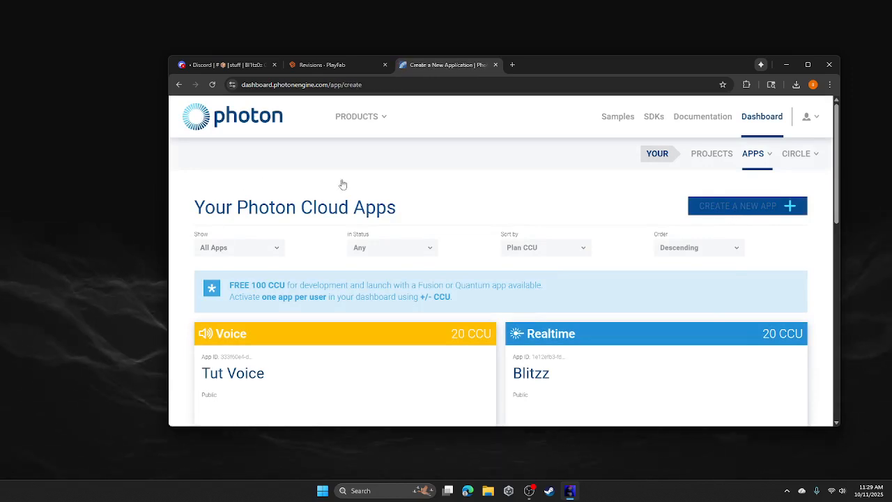
scroll(245, 251, down, 3)
click(231, 287)
click(230, 351)
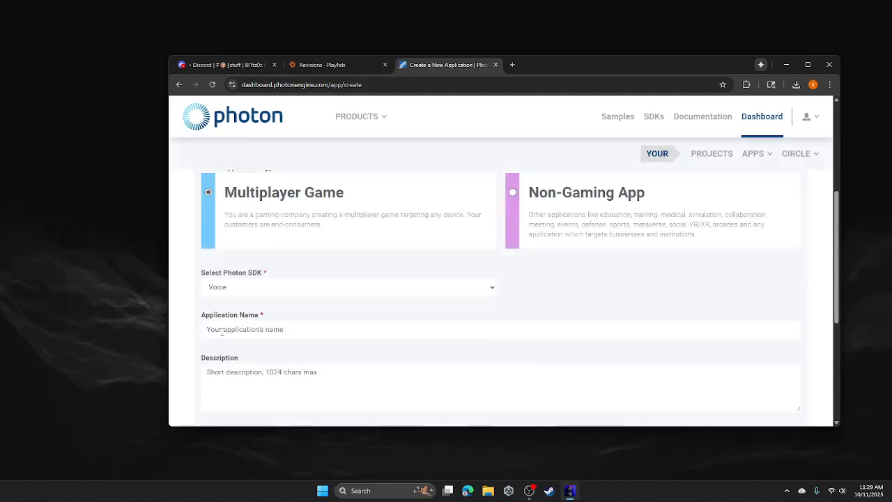
click(234, 290)
click(226, 339)
click(251, 287)
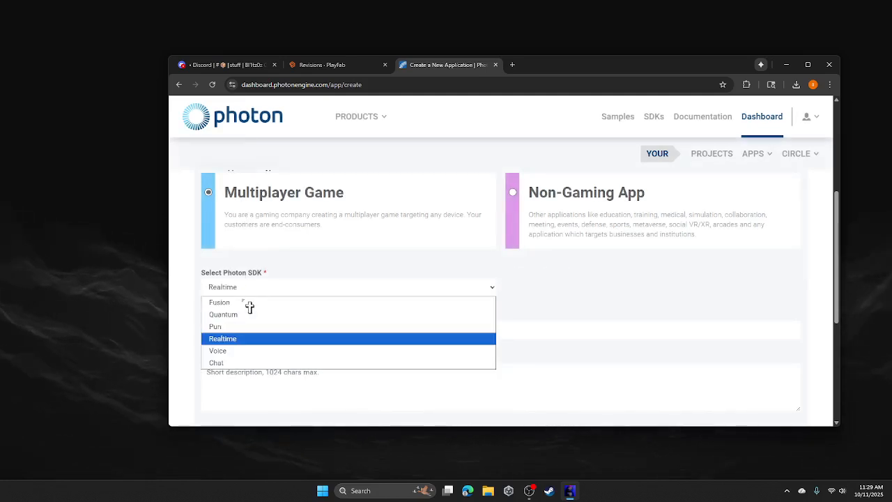
click(230, 348)
- Name the app from the Blitzz suggestion plus 'Voice' and create it
click(258, 329)
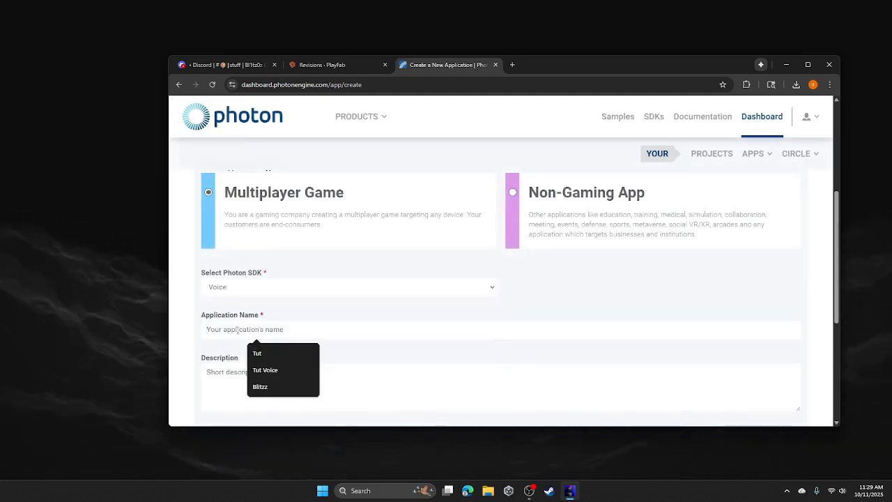
click(268, 386)
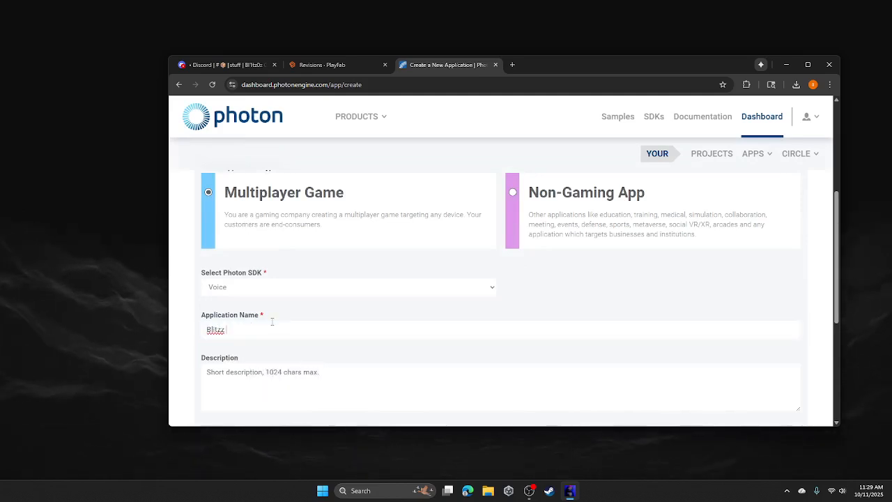
text(Vo)
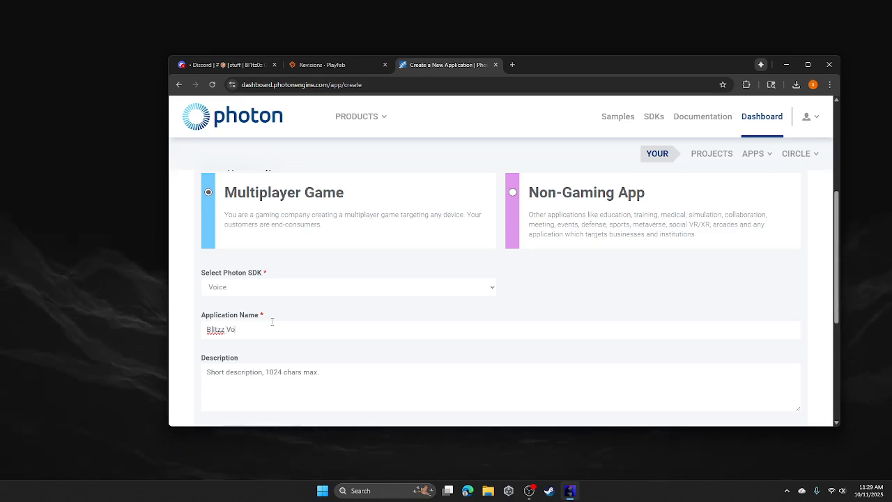
text(ice)
scroll(579, 297, down, 5)
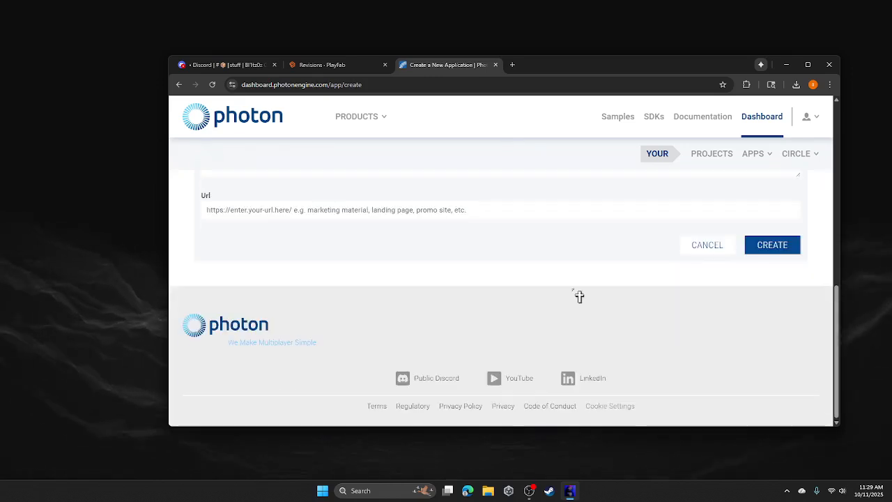
click(799, 246)
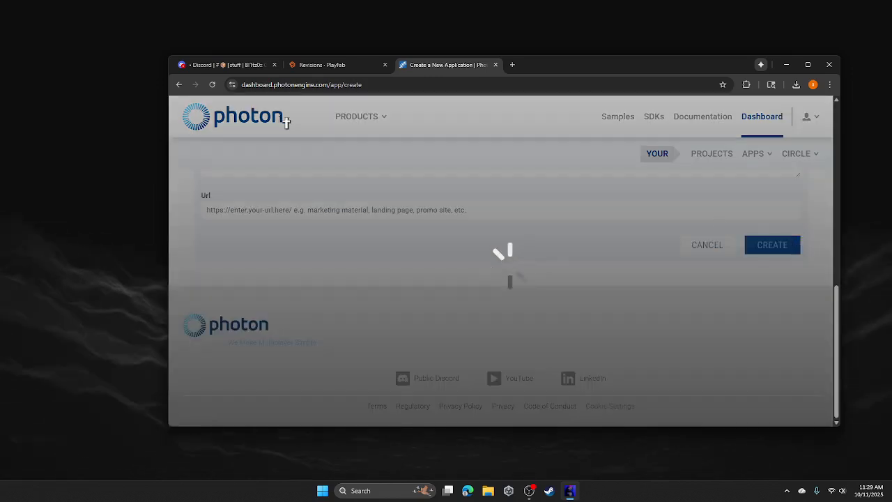
click(328, 65)
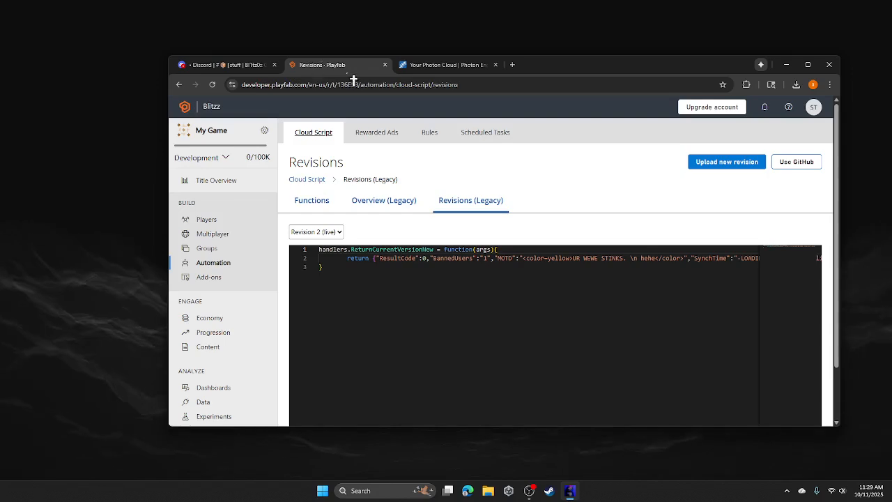
- From PlayFab's Add-ons, open the Photon add-on and its 'How to set up Photon Realtime with PlayFab' guide
click(185, 277)
scroll(557, 257, down, 4)
scroll(508, 231, down, 10)
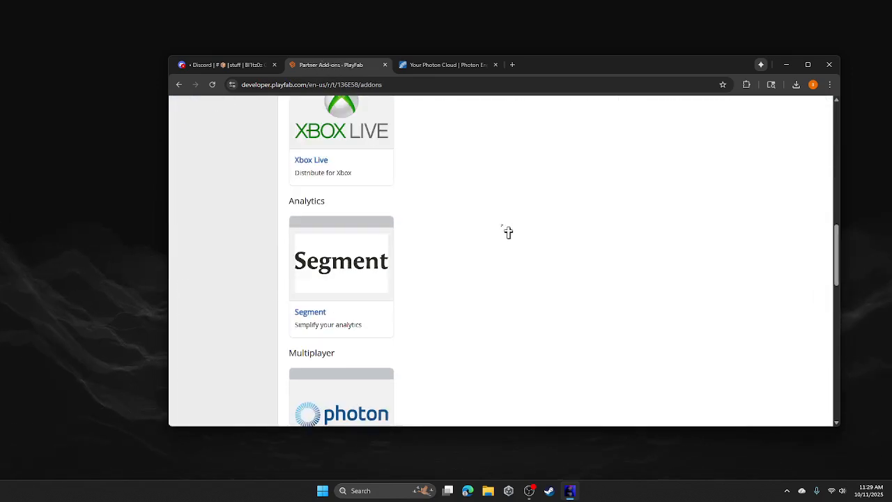
click(373, 258)
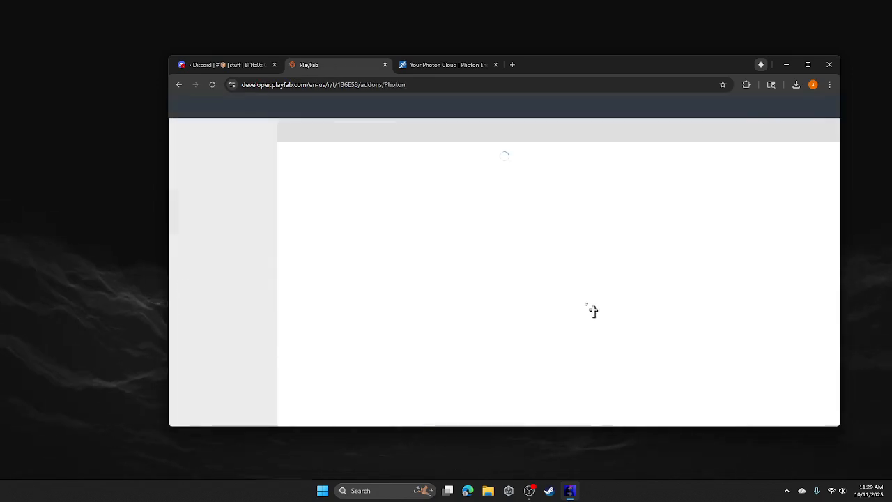
scroll(474, 311, down, 6)
click(602, 321)
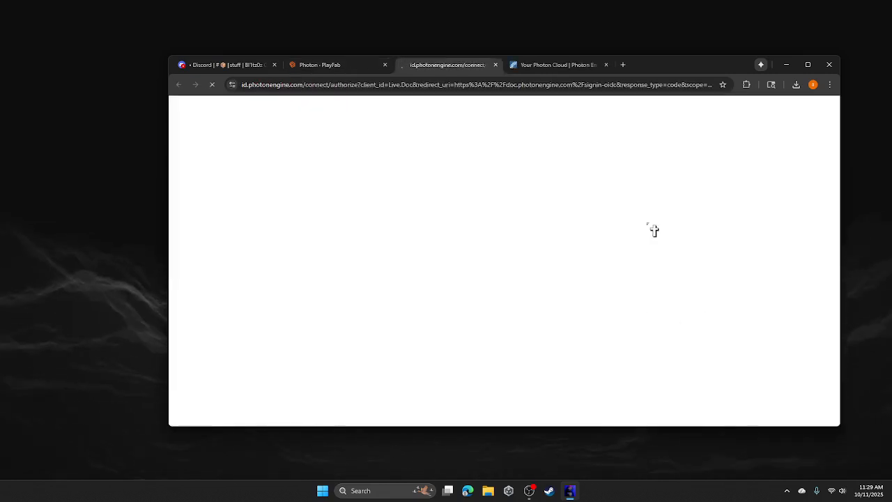
scroll(489, 242, down, 2)
scroll(453, 265, down, 3)
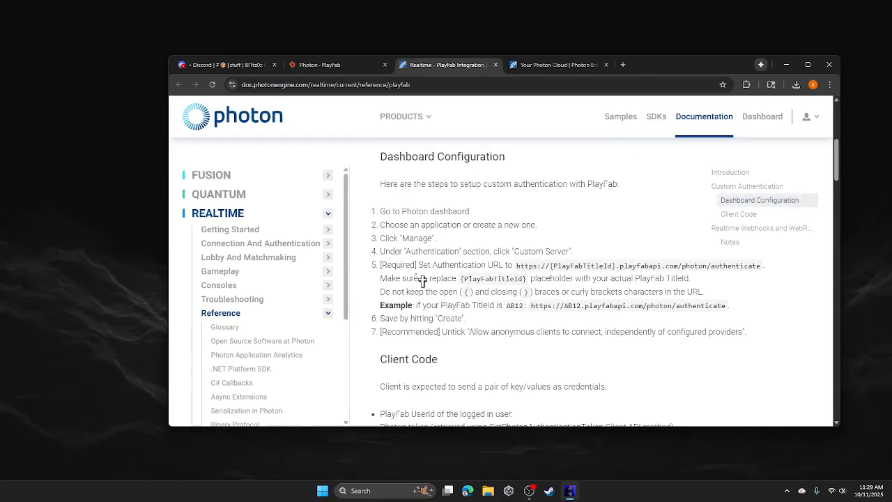
drag(516, 266, 750, 269)
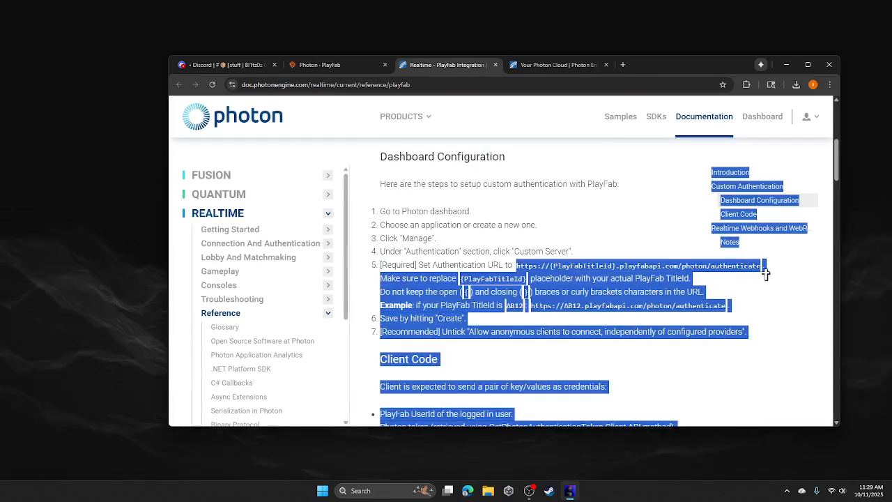
click(748, 276)
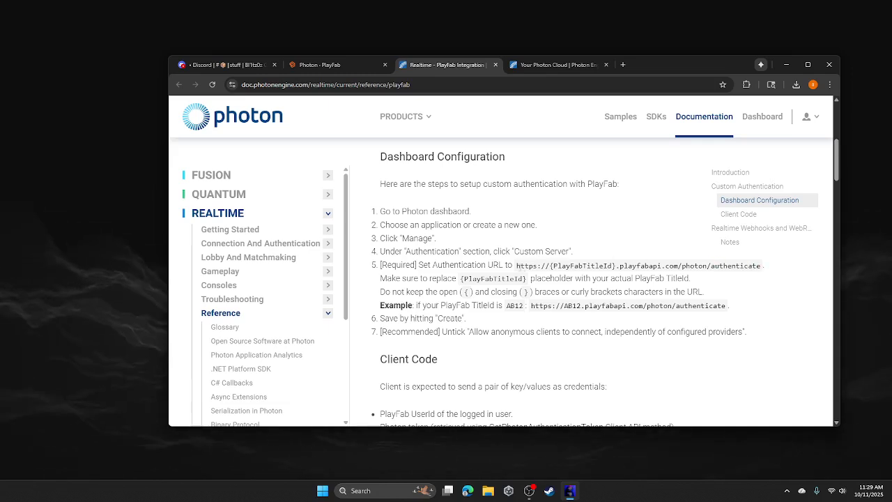
drag(520, 272, 715, 274)
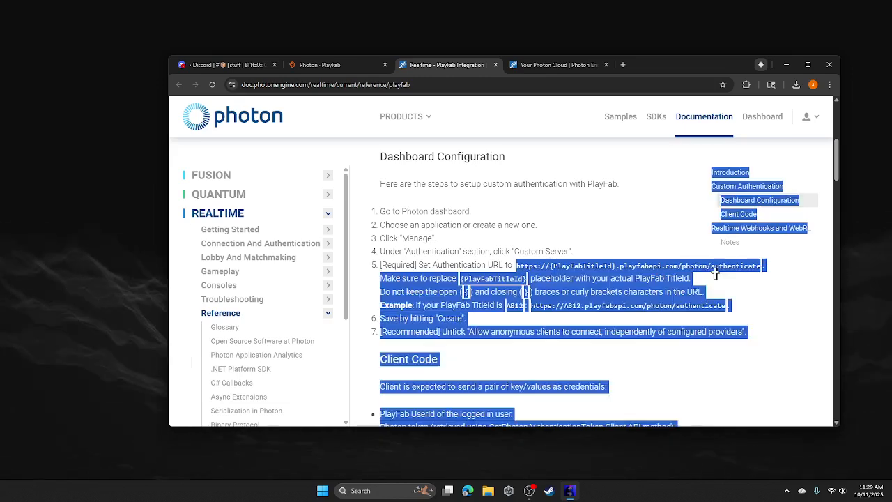
click(772, 275)
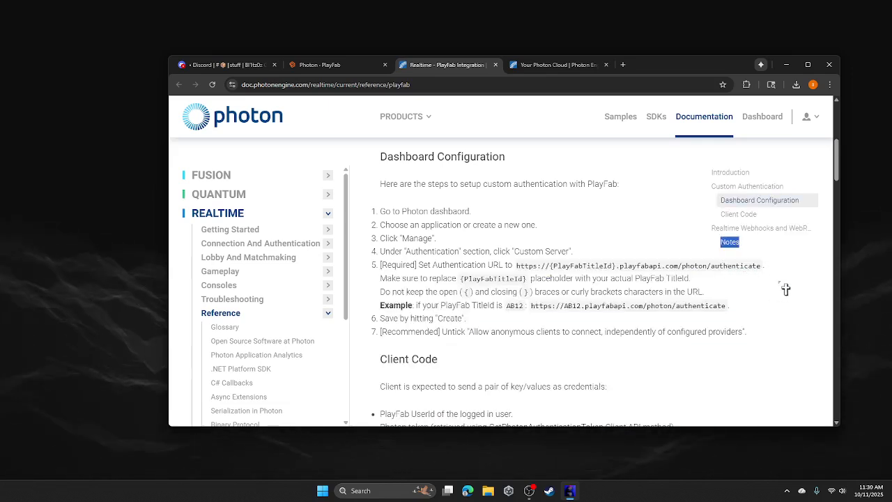
drag(745, 304, 647, 305)
click(601, 290)
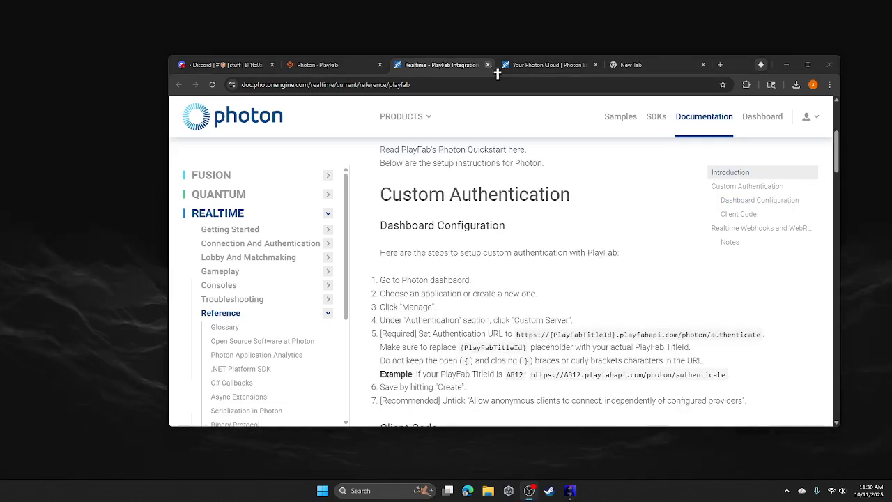
- Paste the authenticate URL into the new tab and delete its {PlayFabTitleId} placeholder
click(487, 65)
click(513, 64)
text(https://{PlayFabTitleId}.playfabapi.com/photon/authenticate)
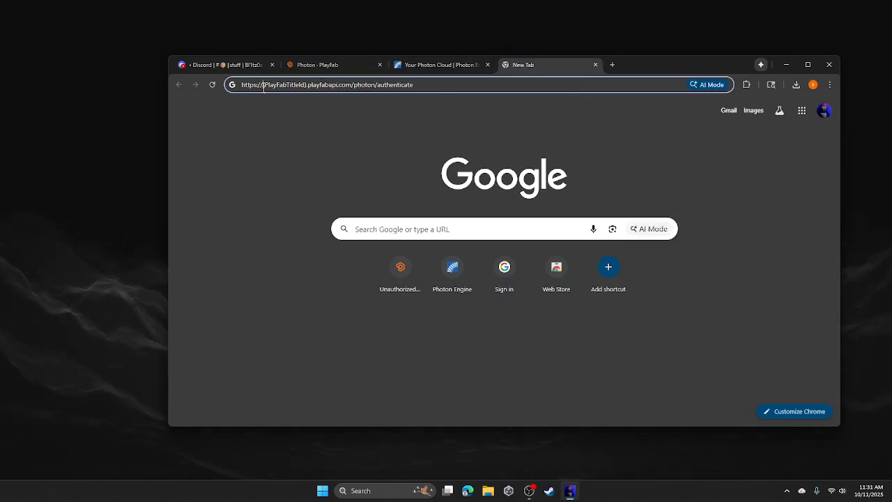
drag(279, 94, 297, 101)
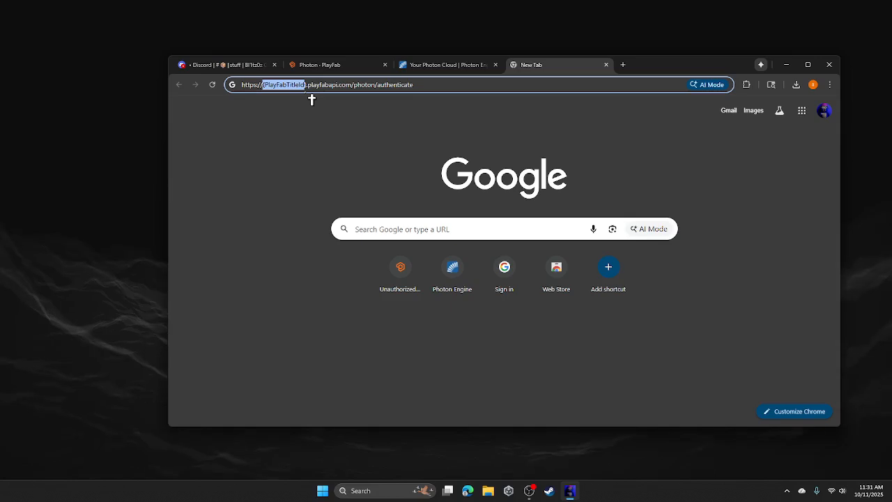
key(BackSpace)
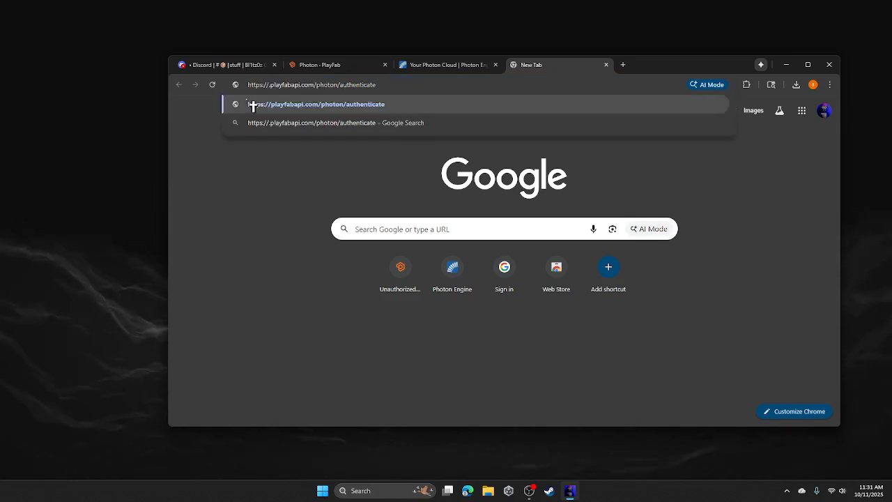
- Insert the title ID from the PlayFab page address into the URL, select it, and close the tab
click(319, 66)
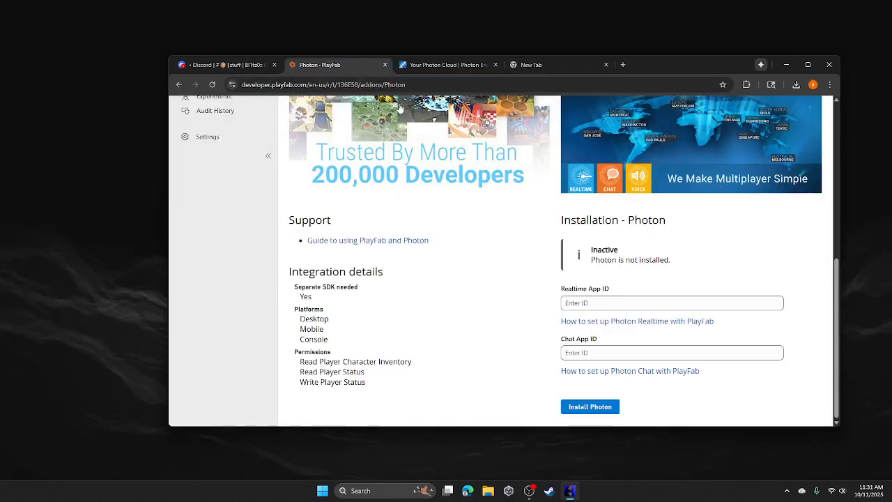
double_click(344, 85)
key(ctrl+c)
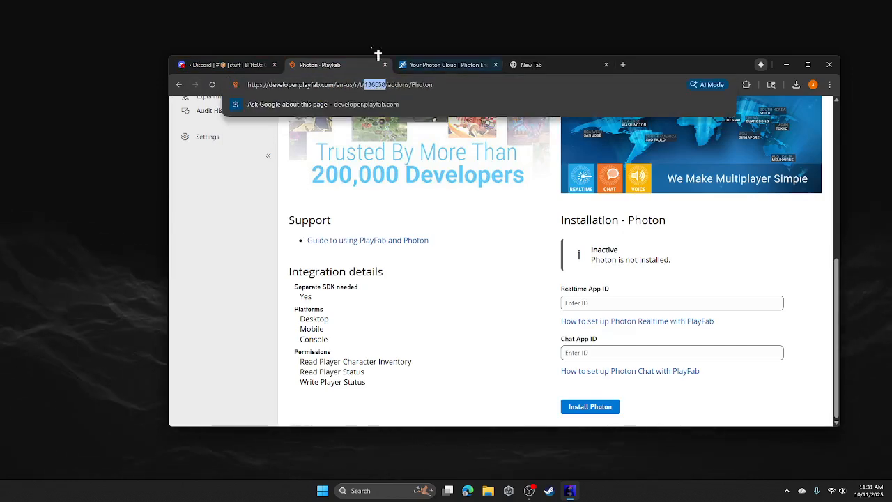
click(546, 72)
key(ctrl+v)
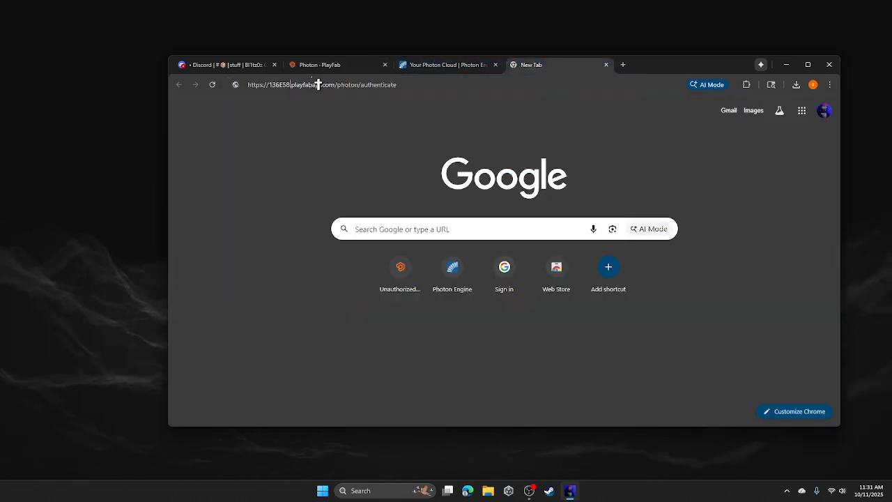
click(428, 83)
key(ctrl+a)
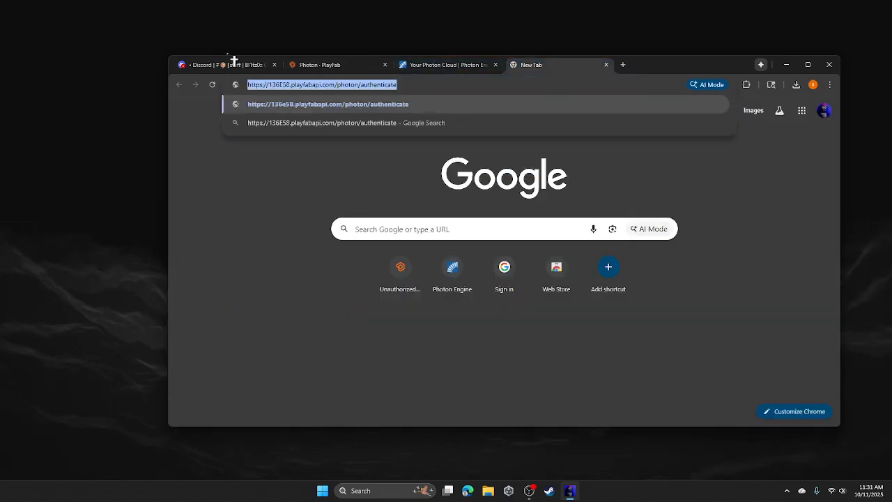
click(606, 65)
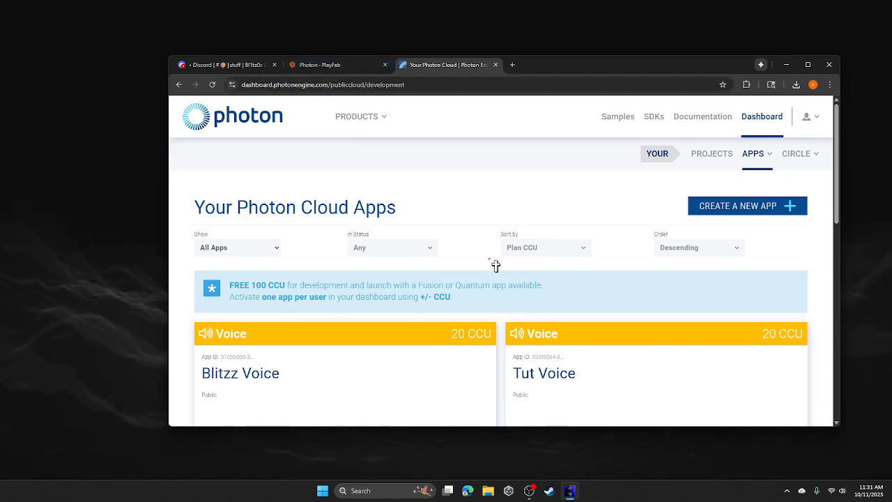
- Add a Custom Server authentication provider to Blitzz Voice using the PlayFab authenticate URL
scroll(491, 263, down, 3)
click(347, 320)
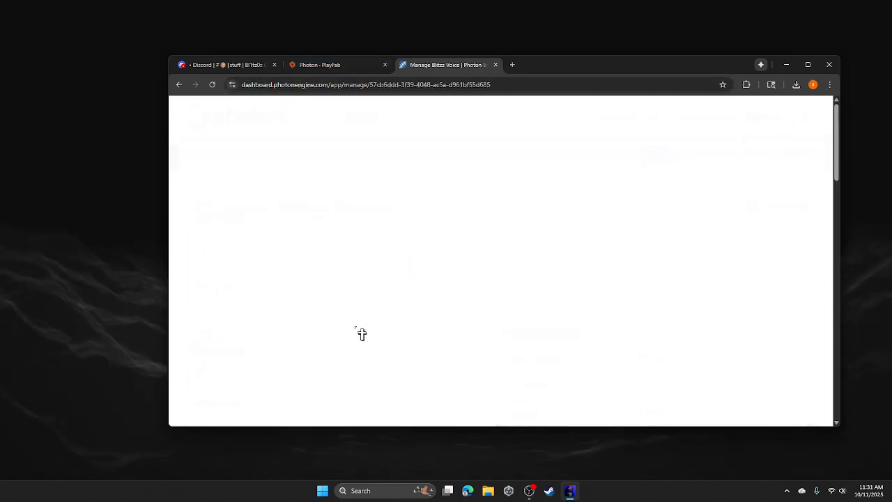
scroll(290, 201, down, 2)
scroll(279, 210, down, 5)
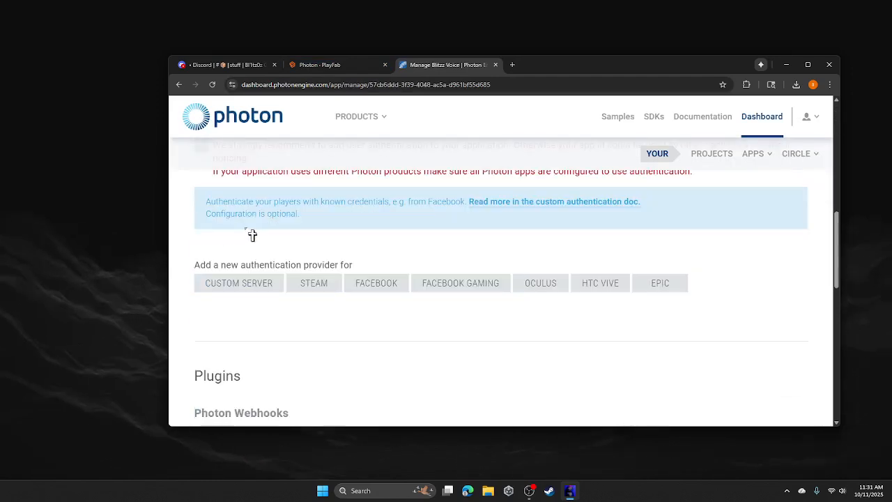
click(256, 285)
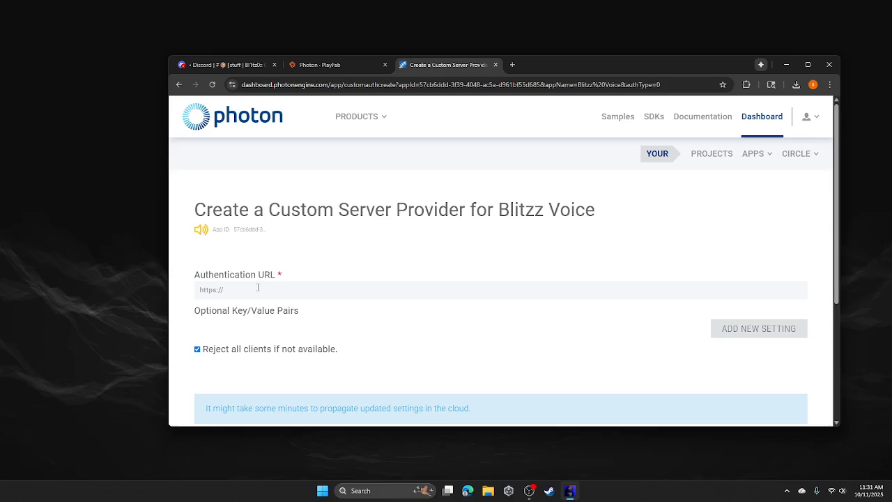
drag(258, 287, 198, 317)
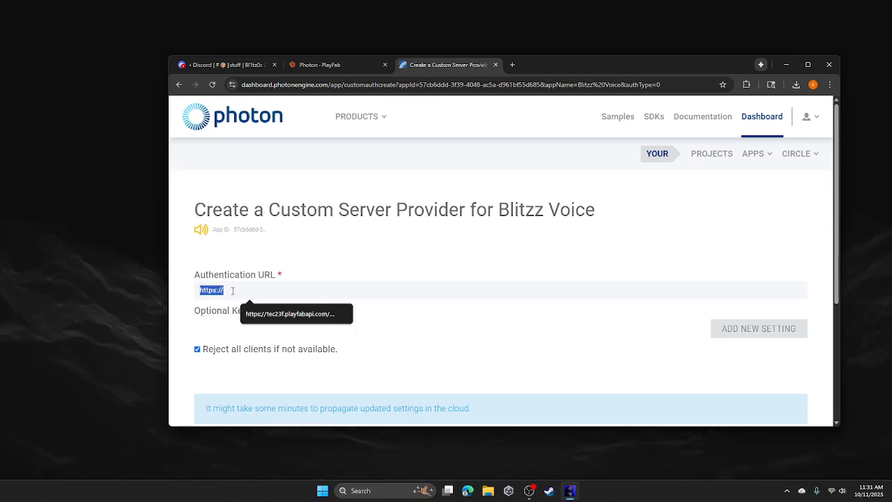
click(252, 314)
scroll(356, 328, down, 3)
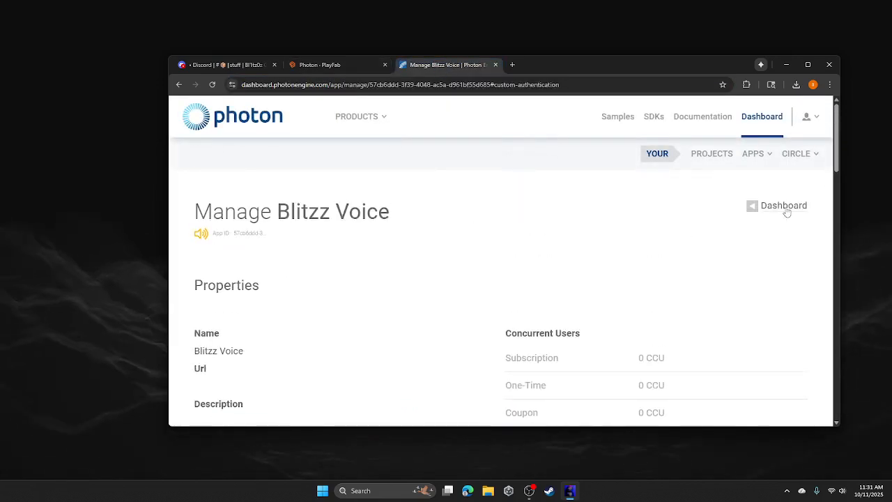
- Open the Blitzz Realtime app's settings and start a Custom Server authentication provider
click(784, 206)
scroll(314, 255, down, 3)
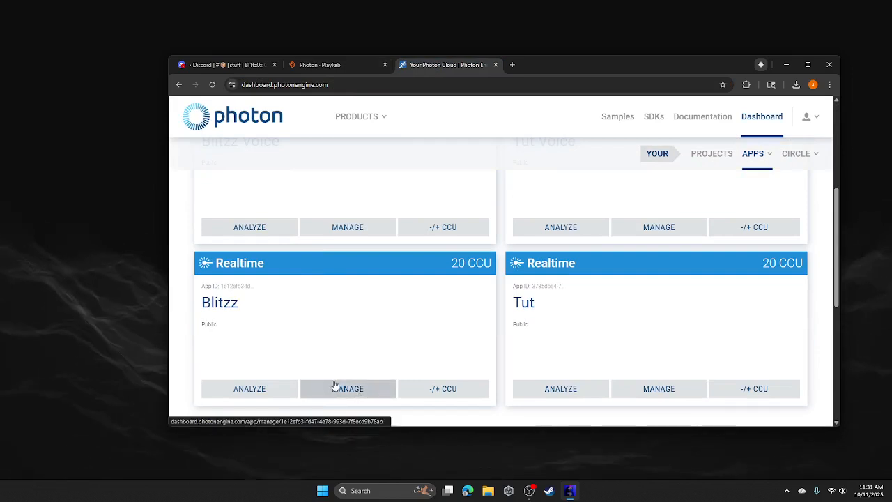
click(313, 388)
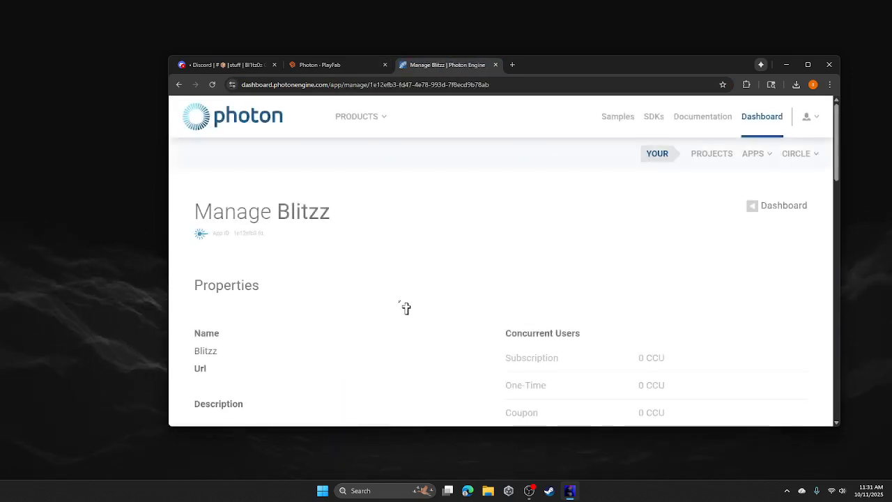
scroll(403, 307, down, 10)
scroll(243, 358, down, 3)
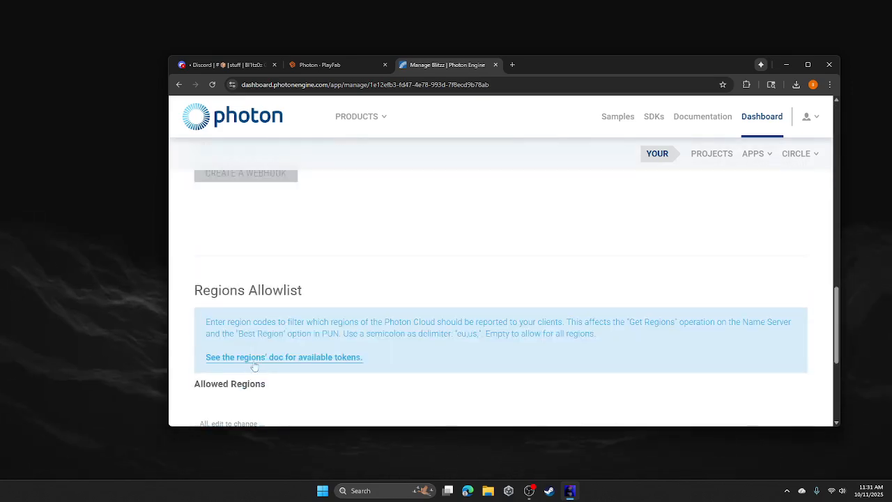
scroll(259, 338, up, 5)
drag(237, 319, 232, 334)
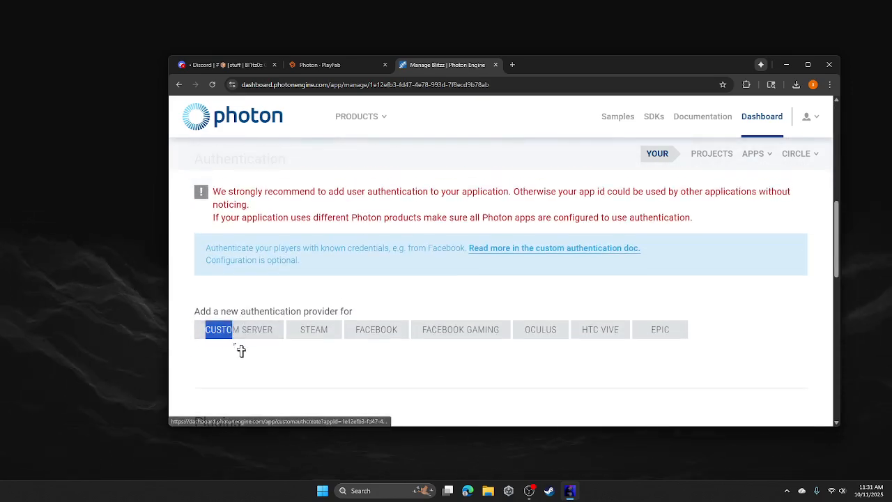
click(279, 336)
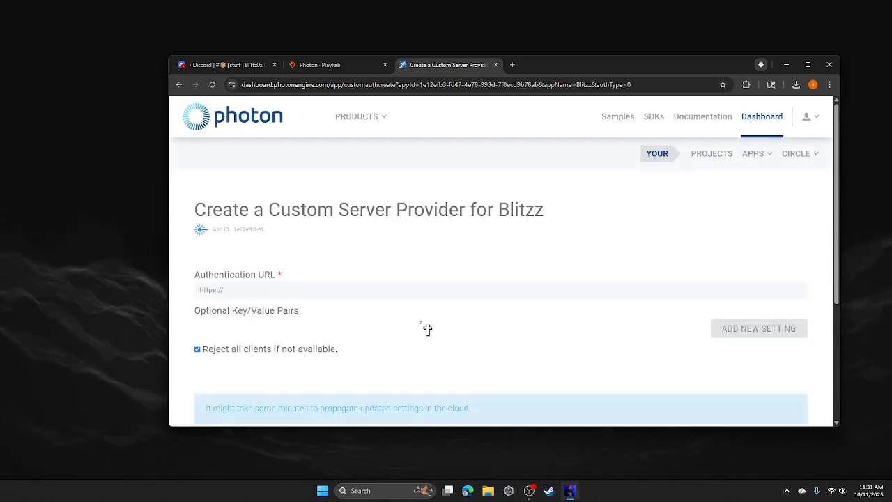
- Fill the Authentication URL with the saved playfabapi /photon/authenticate address and save the provider
scroll(426, 329, down, 5)
scroll(410, 301, up, 5)
click(241, 287)
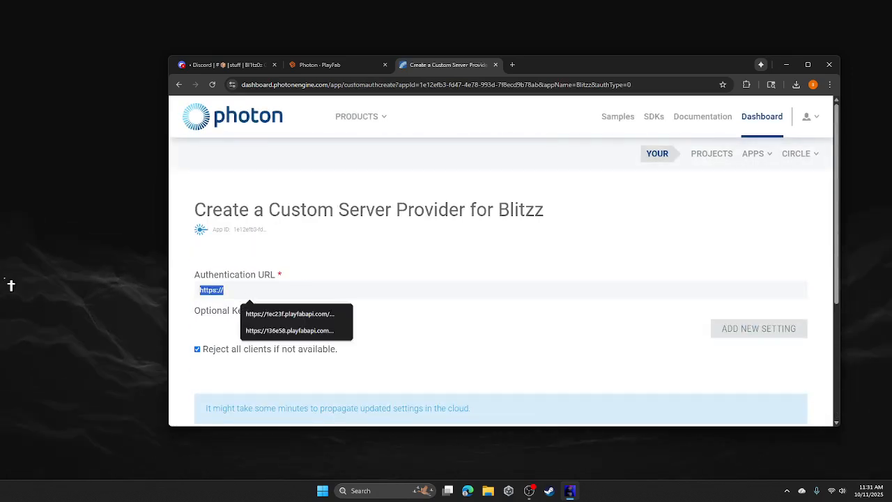
click(288, 333)
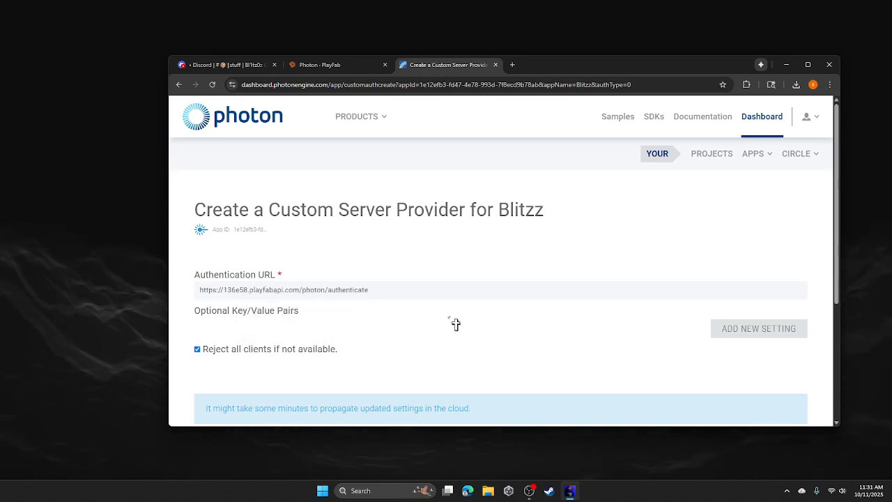
scroll(456, 325, down, 3)
click(219, 251)
scroll(455, 301, up, 2)
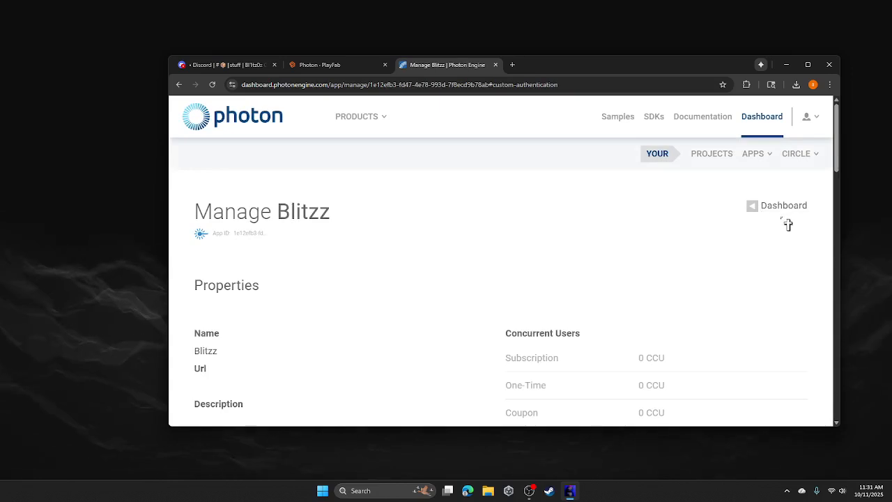
- Copy the Blitzz Realtime app ID into PlayFab's Realtime App ID field
click(787, 210)
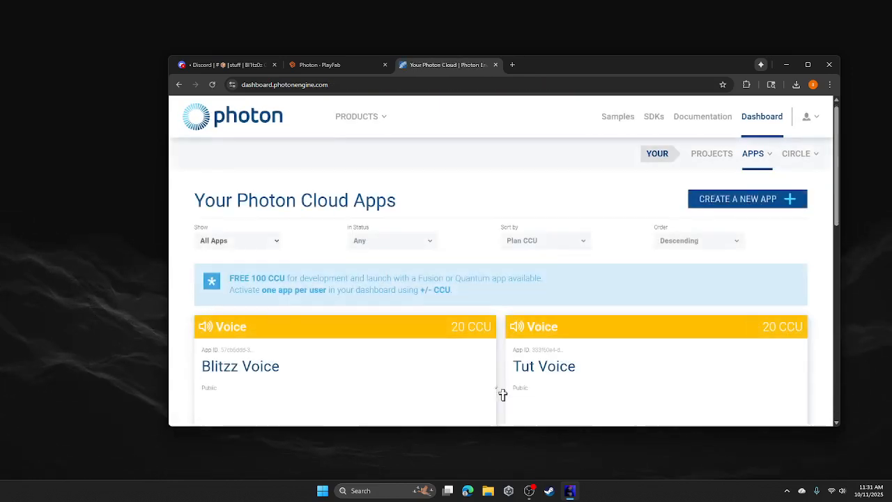
scroll(301, 308, down, 3)
scroll(301, 308, down, 1)
click(237, 239)
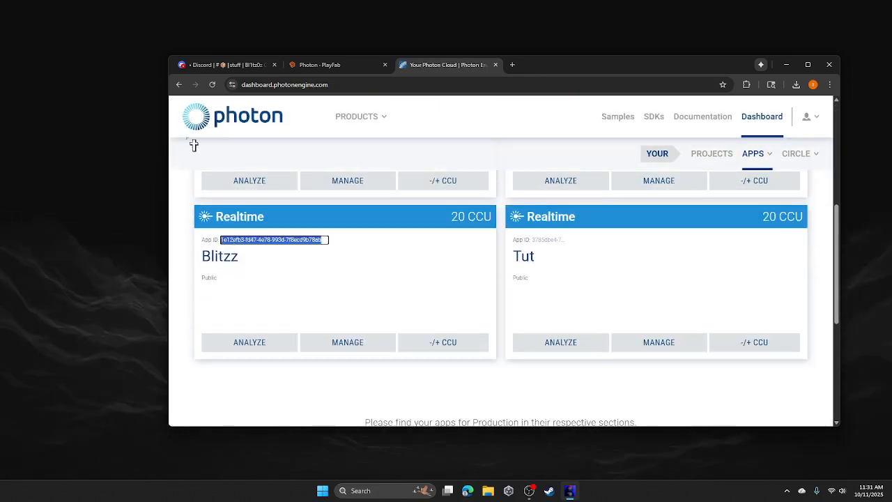
click(331, 65)
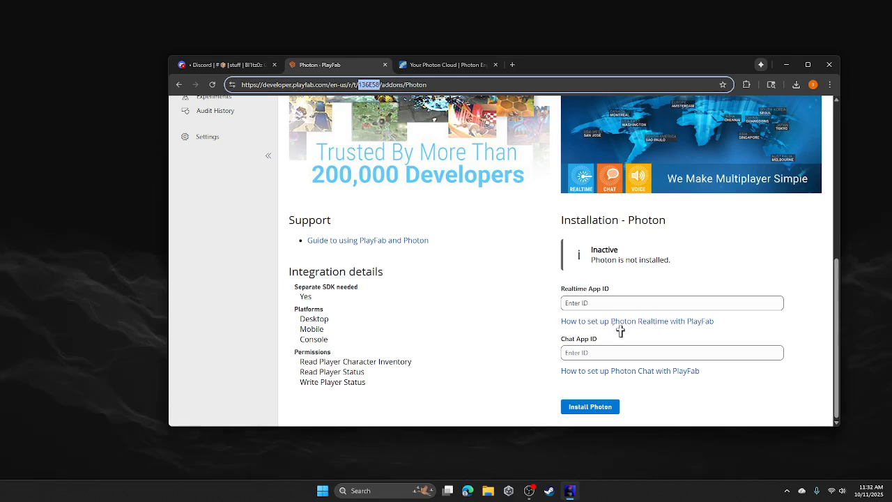
click(621, 302)
text(1e12efb3-fd47-4e78-993d-7f8ecd9b78ab)
- Paste the Blitzz Voice app ID as the Chat App ID and install the Photon add-on
click(442, 65)
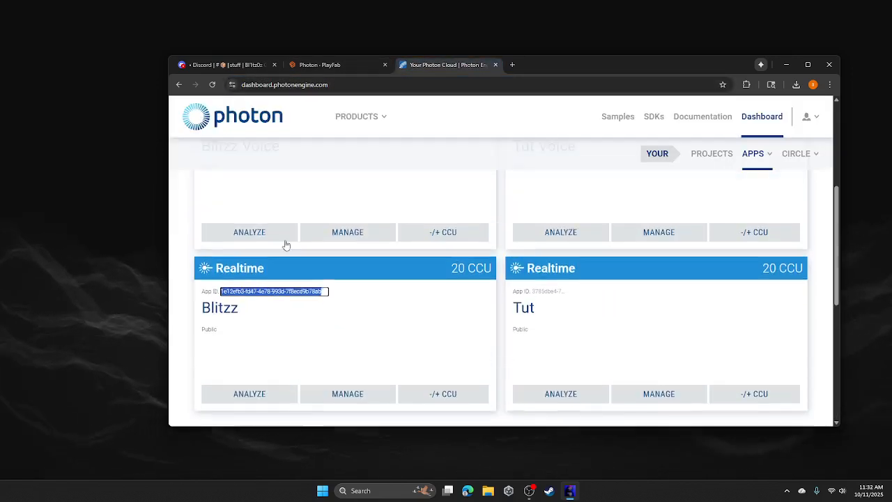
scroll(286, 244, up, 3)
click(244, 265)
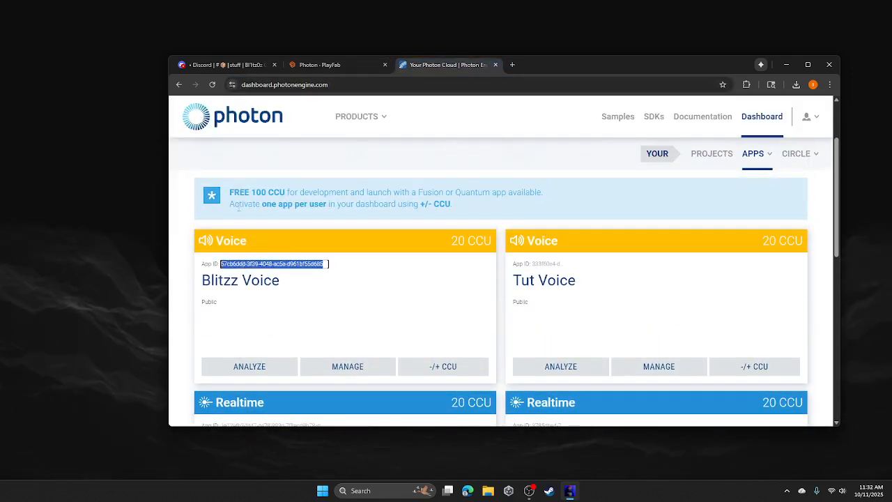
click(340, 65)
click(593, 353)
key(ctrl+v)
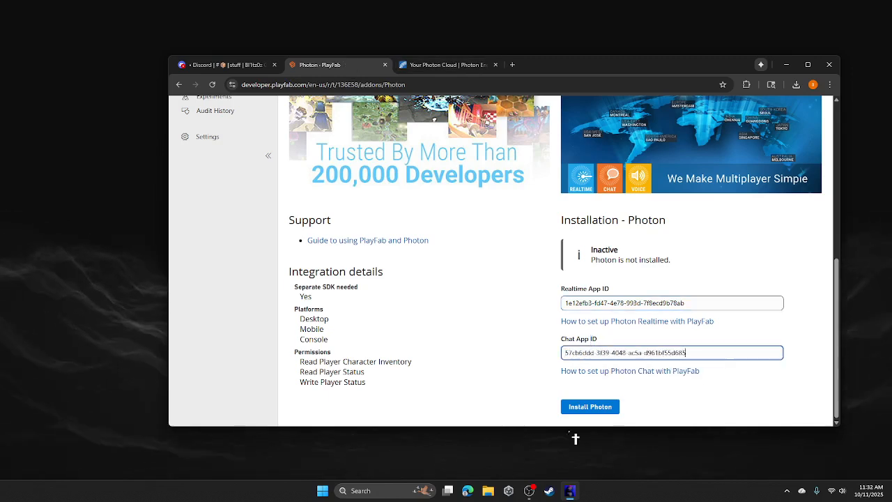
click(590, 407)
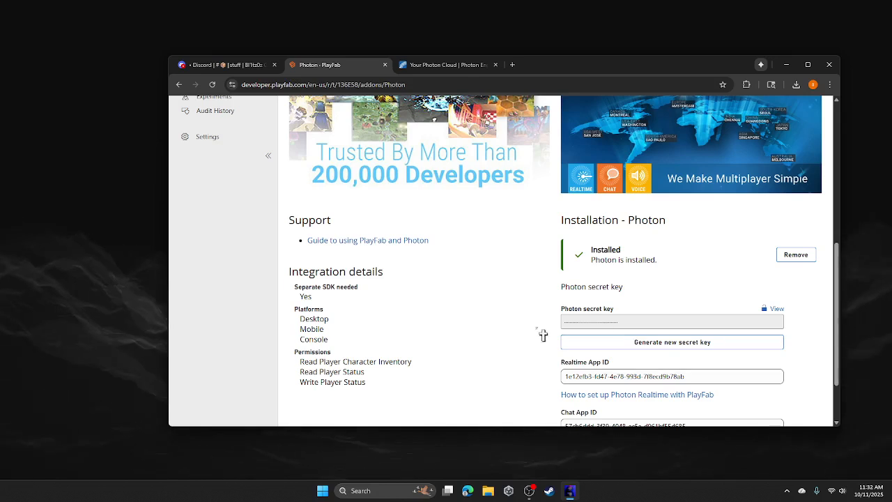
click(508, 495)
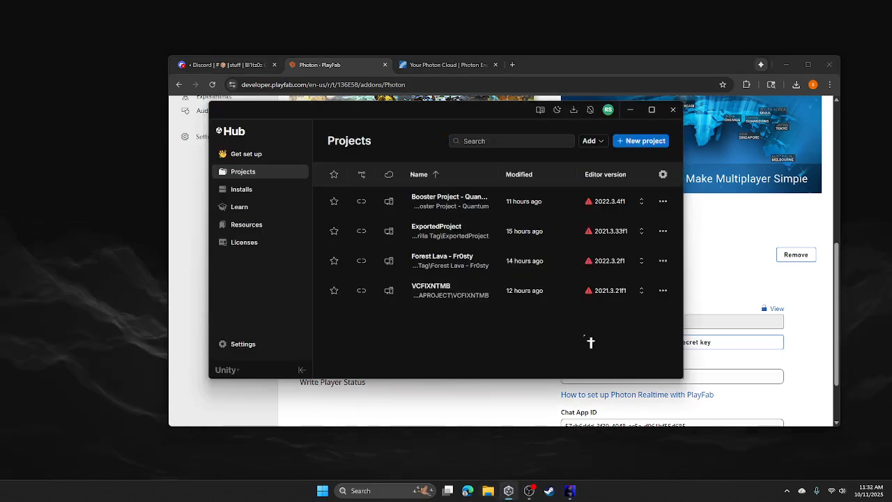
- Extract MTNBETAPROJECT.rar in Downloads with WinRAR into an MTNBETAPROJECT folder
key(super+e)
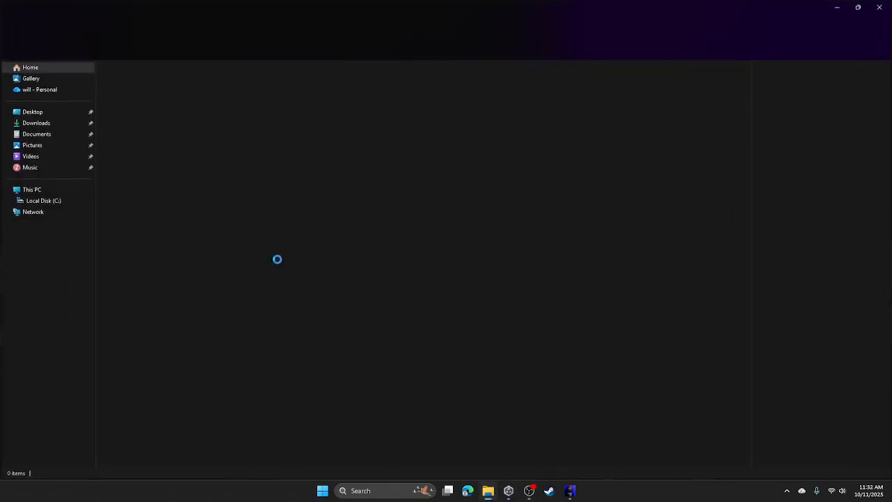
click(19, 123)
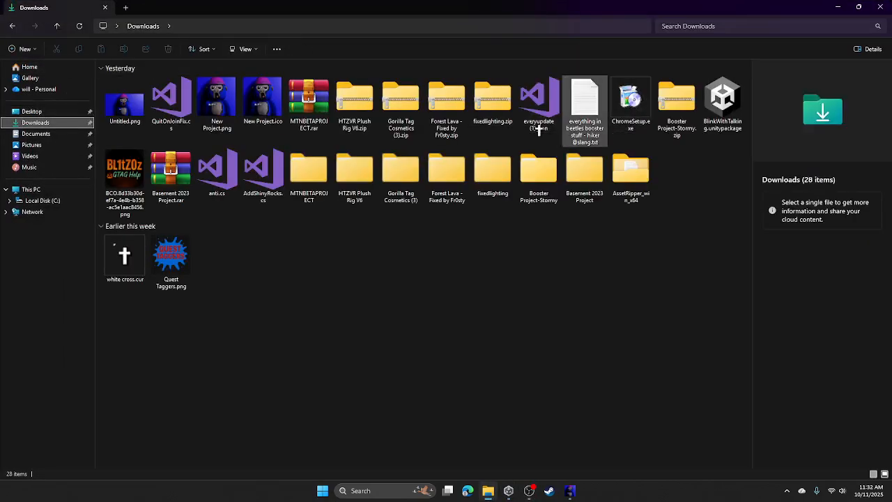
click(327, 165)
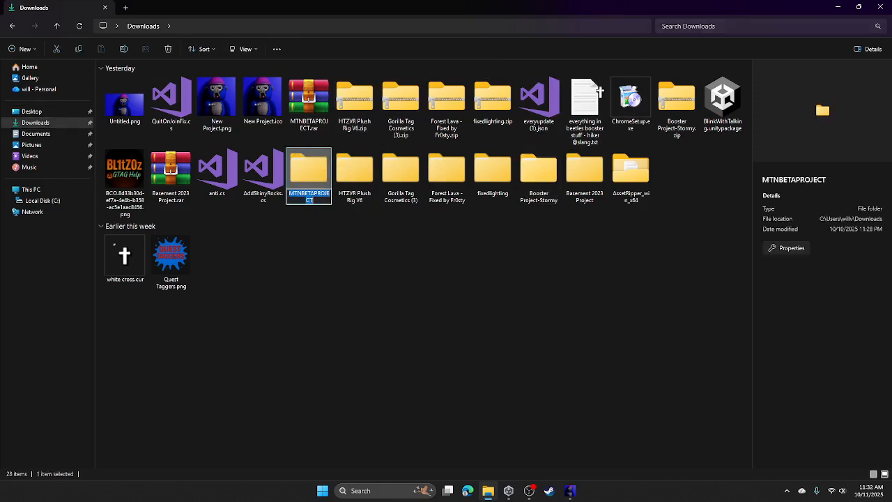
click(319, 101)
right_drag(308, 98, 300, 92)
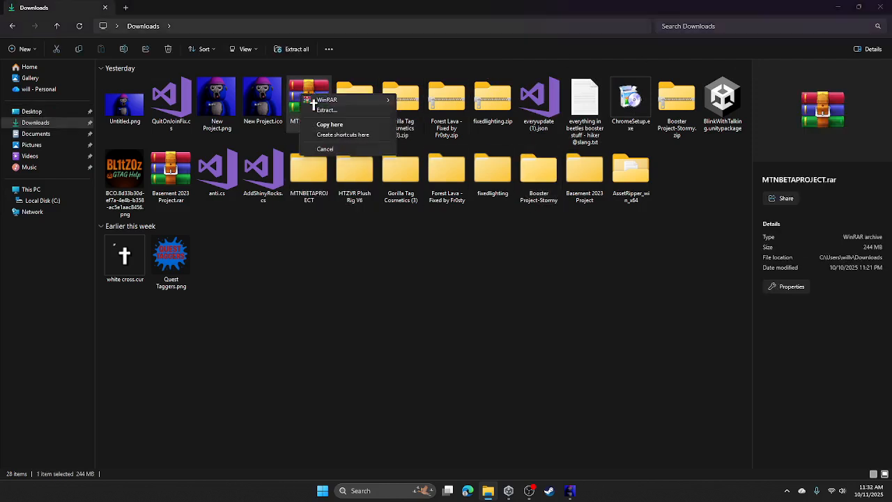
click(332, 112)
right_click(309, 92)
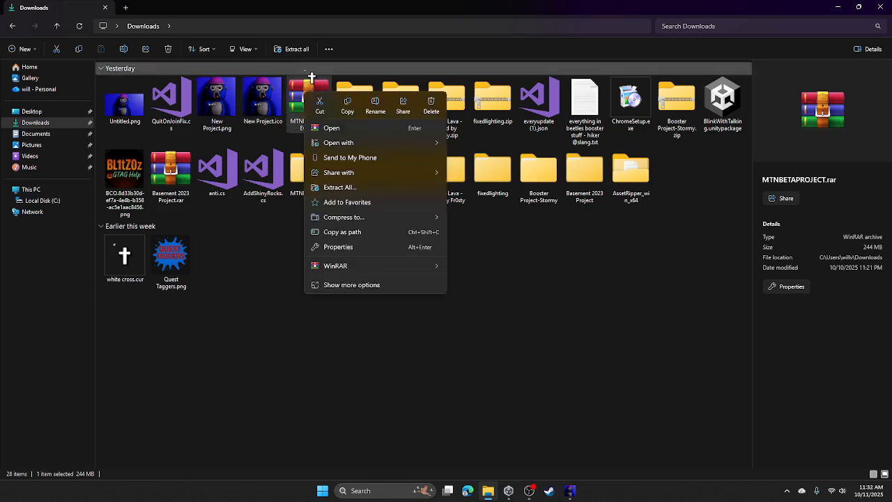
mouse_move(334, 270)
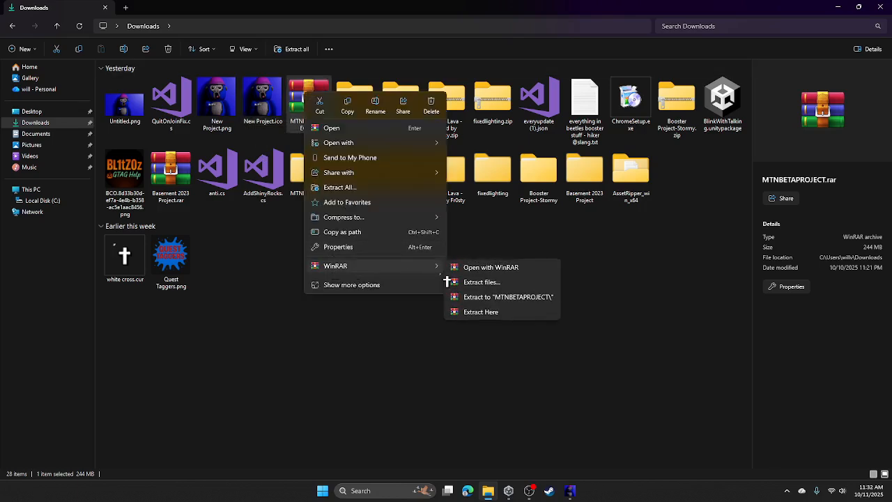
click(522, 300)
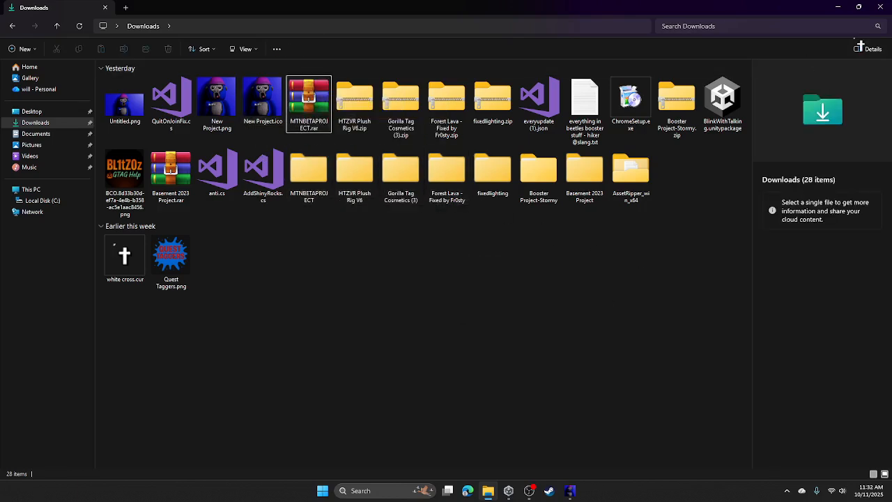
- Add the VCFIXNTMB project from Downloads\MTNBETAPROJECT to Unity Hub via Add project from disk
click(880, 6)
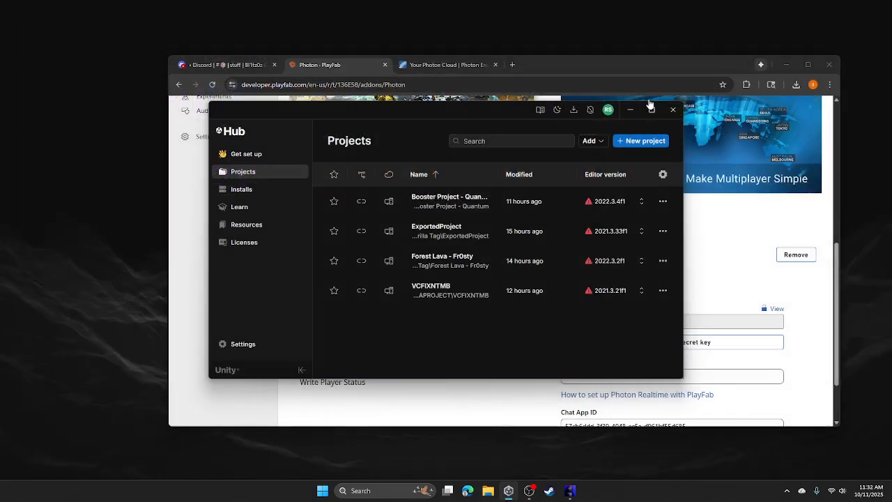
click(590, 140)
click(616, 158)
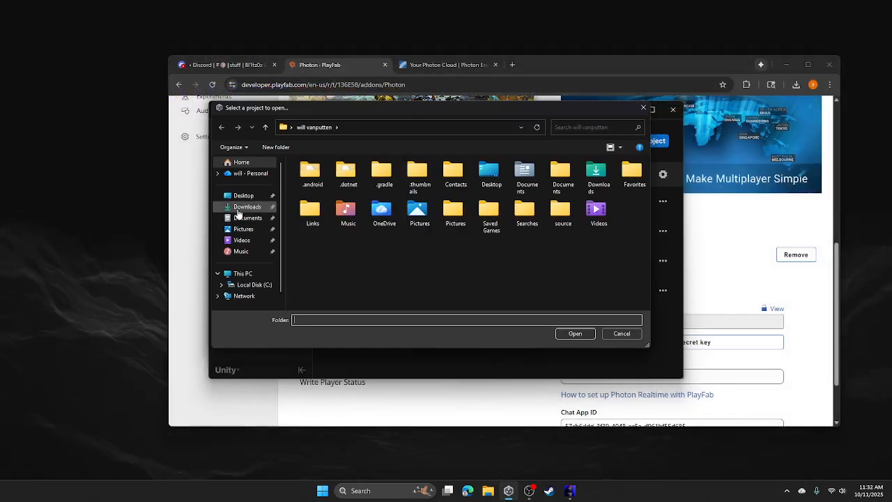
click(241, 206)
click(314, 196)
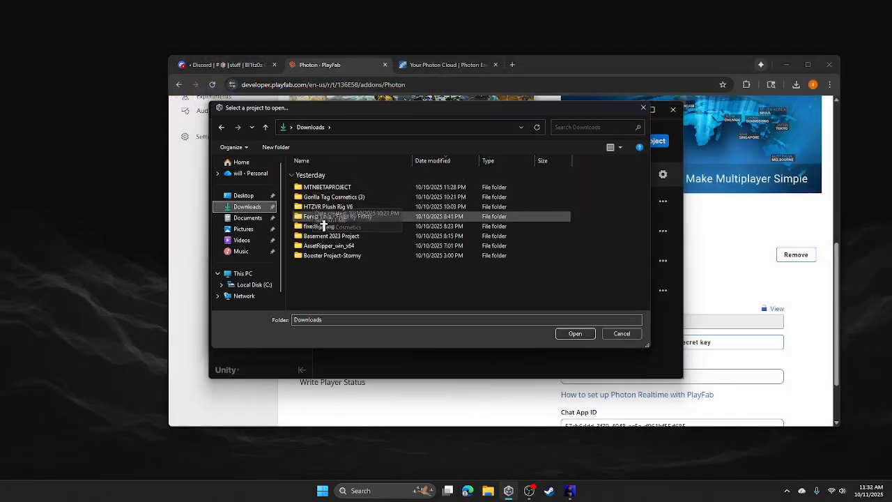
click(334, 187)
double_click(333, 188)
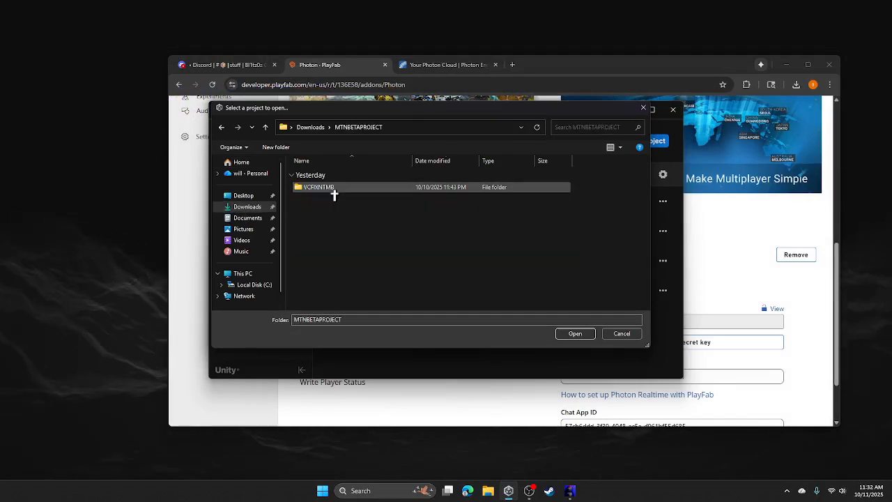
double_click(328, 188)
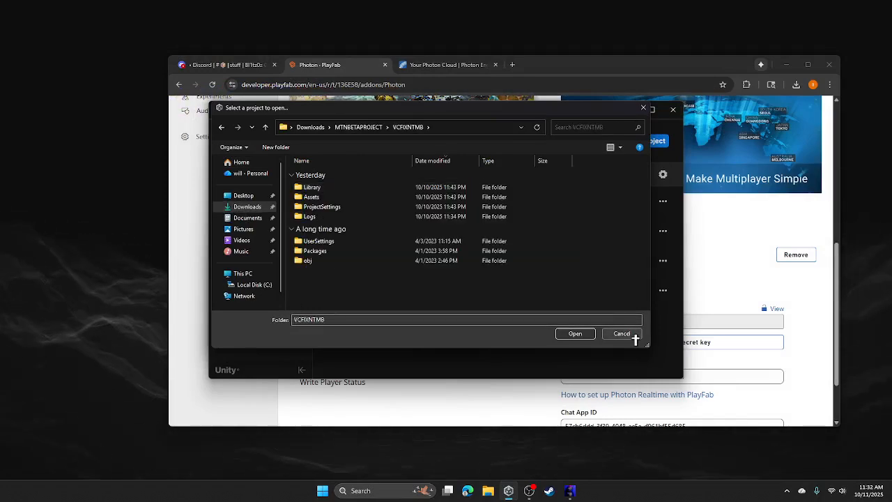
click(575, 333)
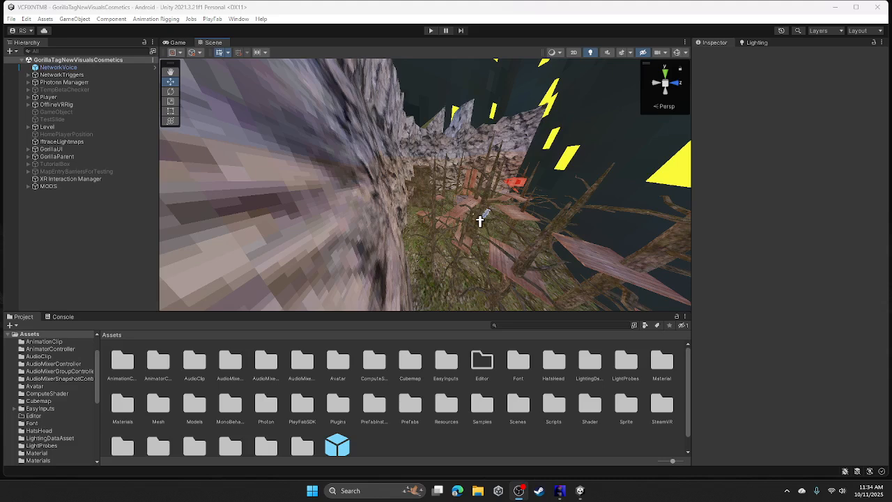
- Look around the GorillaTagNewVisualsCosmetics level and adjust the scene camera's field of view
right_drag(437, 211, 314, 178)
scroll(456, 215, up, 2)
scroll(456, 219, down, 3)
scroll(458, 218, up, 5)
scroll(470, 215, up, 3)
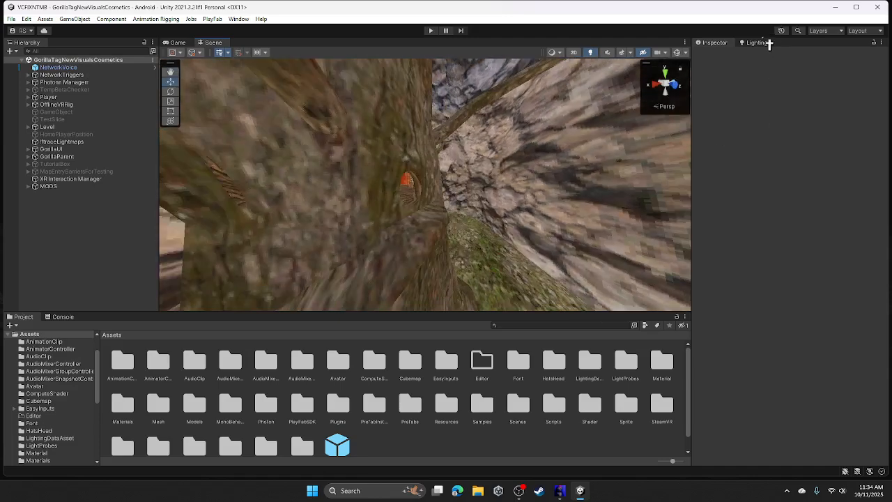
click(662, 54)
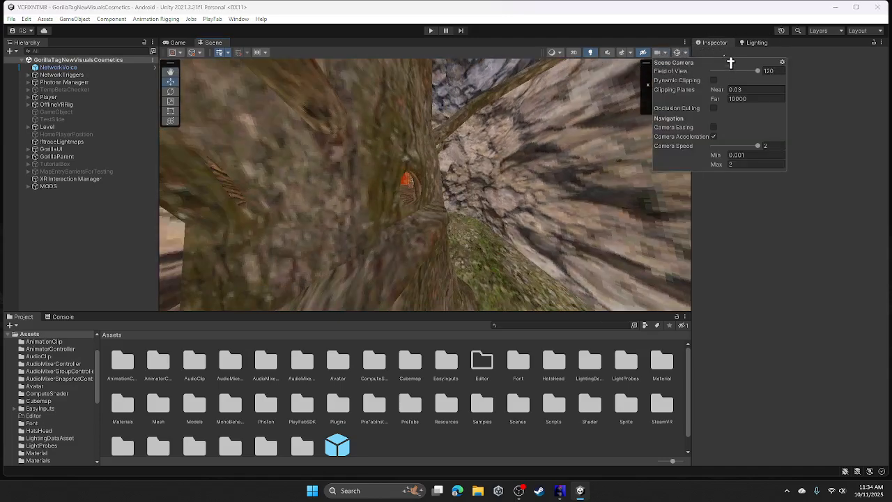
drag(741, 76, 788, 82)
right_drag(528, 101, 338, 150)
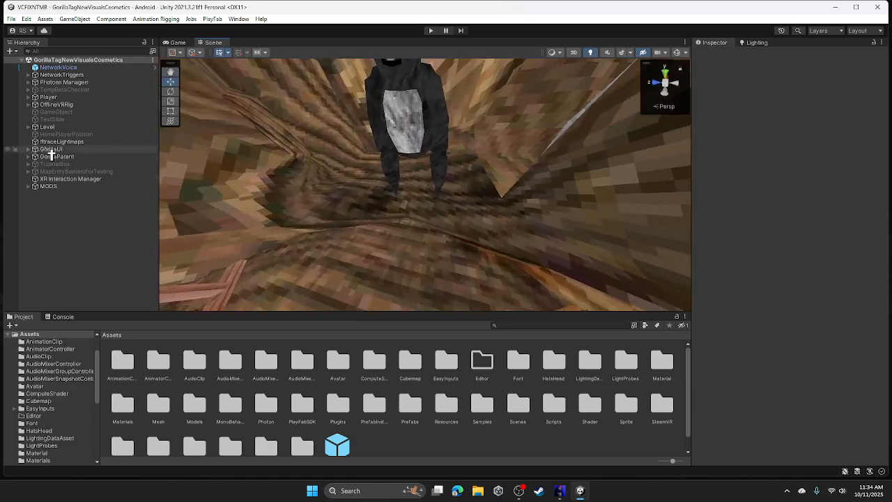
- Frame the OfflineVRRig gorilla and fly the scene camera through the level
double_click(56, 104)
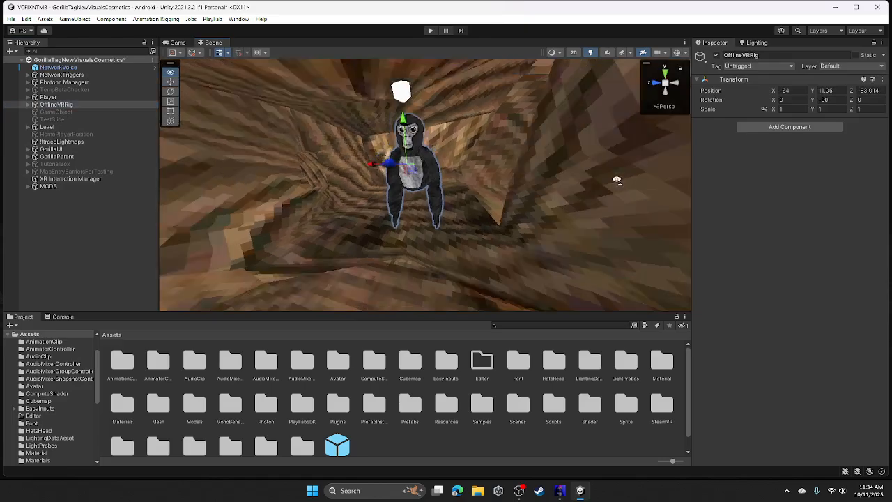
right_drag(617, 180, 534, 140)
key(s)
key(shift+d)
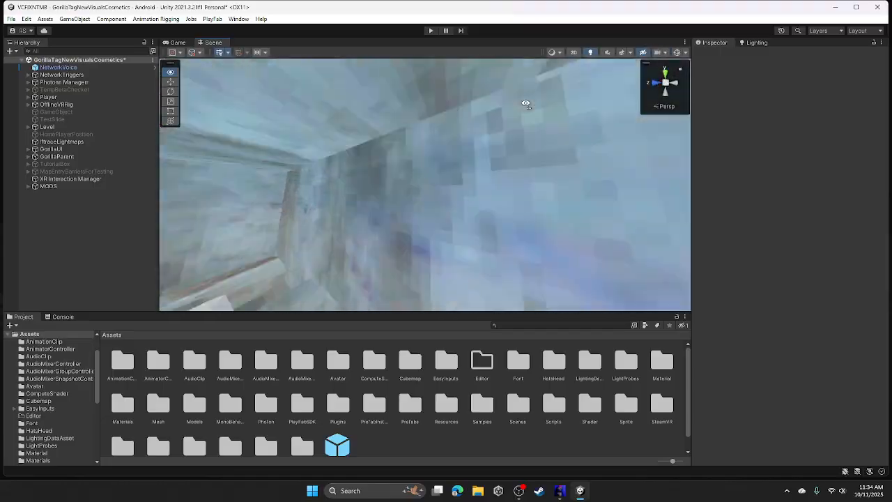
right_drag(408, 187, 409, 220)
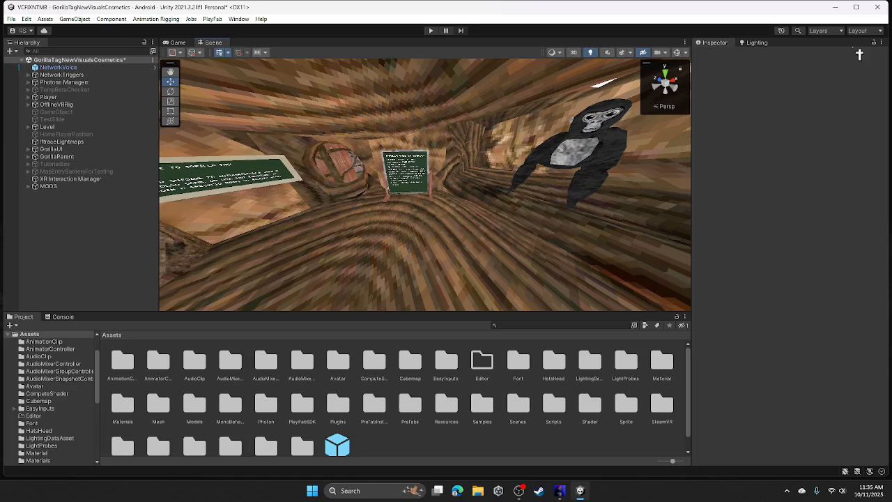
- Filter the Hierarchy for 'platfab', select PlayFabAuthenticator, and choose Edit Script on its component
click(95, 51)
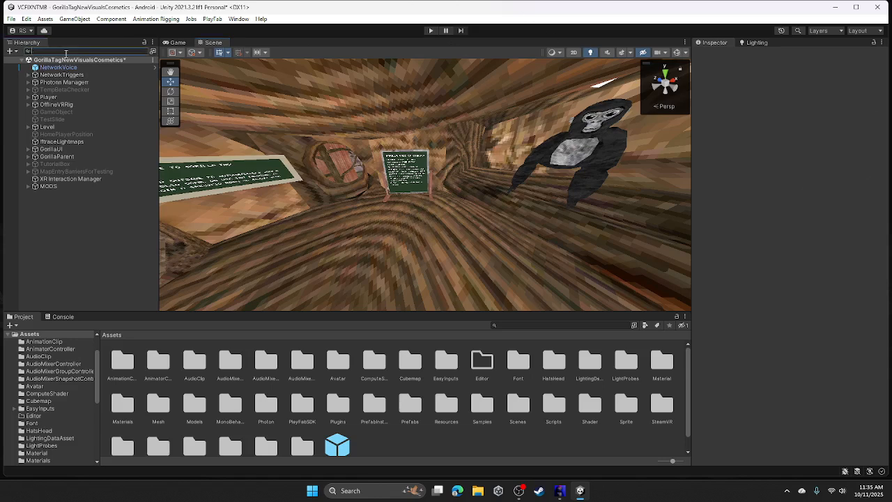
text(plat)
text(fab)
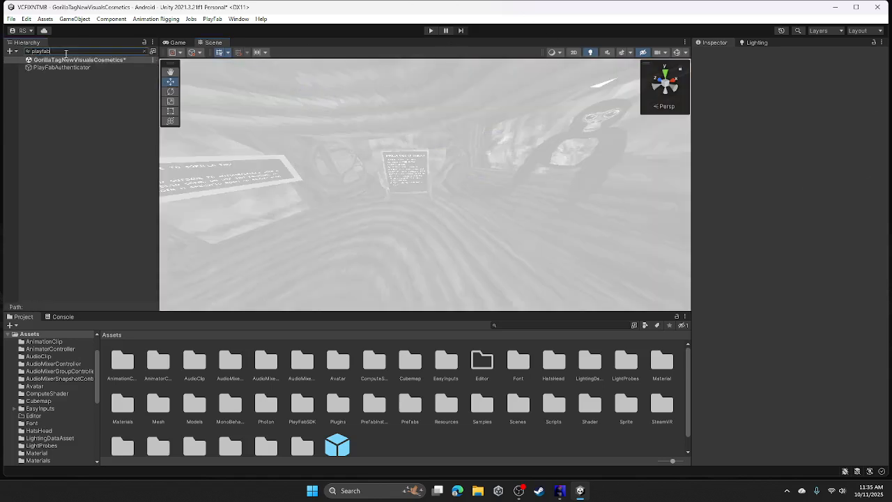
click(52, 68)
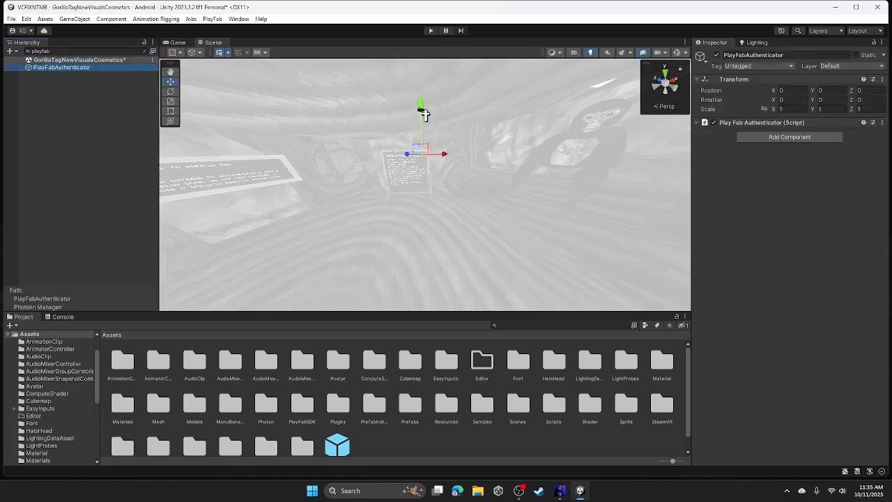
click(729, 122)
right_click(725, 124)
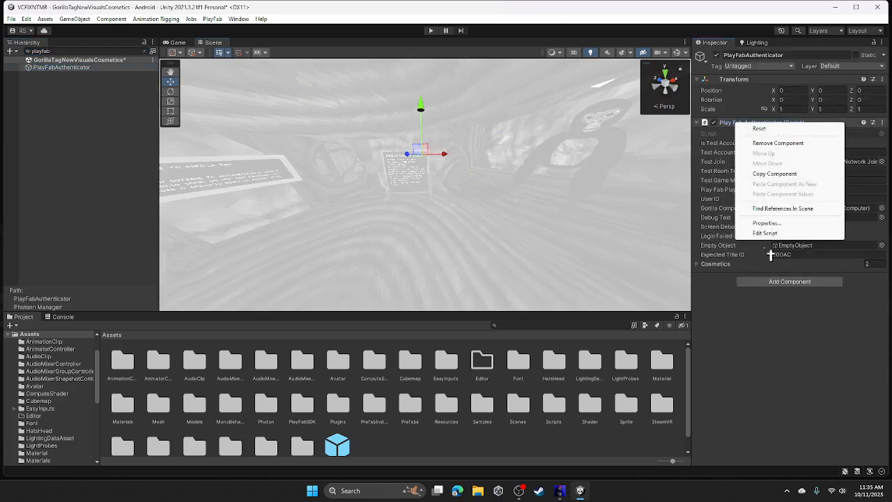
click(774, 233)
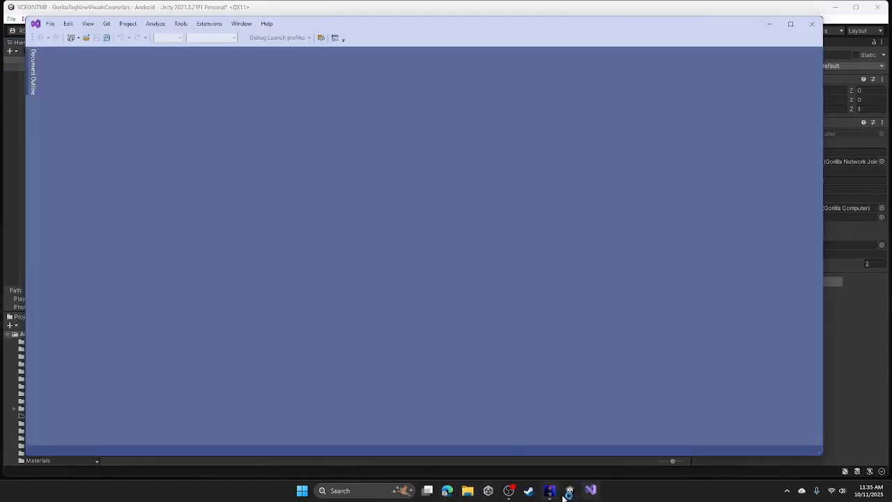
- Check the title ID on the PlayFab Photon page, then bring PlayFabAuthenticator.cs forward in Visual Studio
click(565, 497)
click(557, 494)
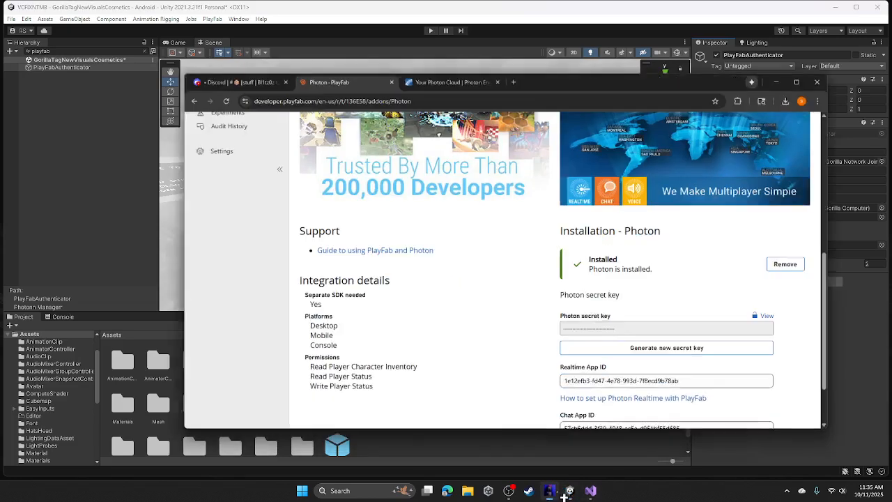
click(346, 86)
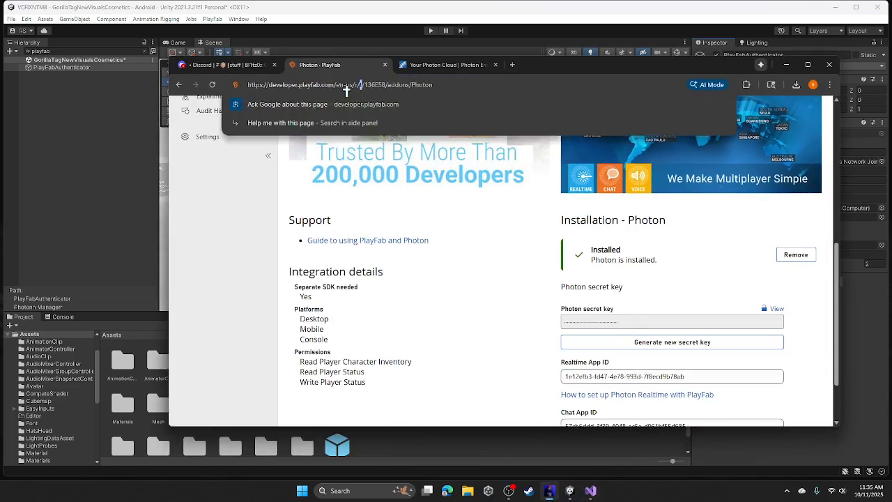
click(570, 491)
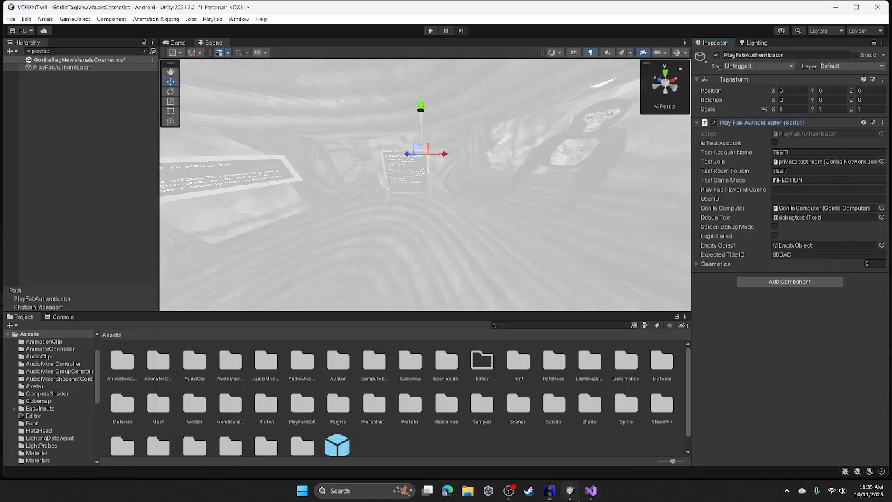
click(590, 491)
scroll(224, 346, down, 10)
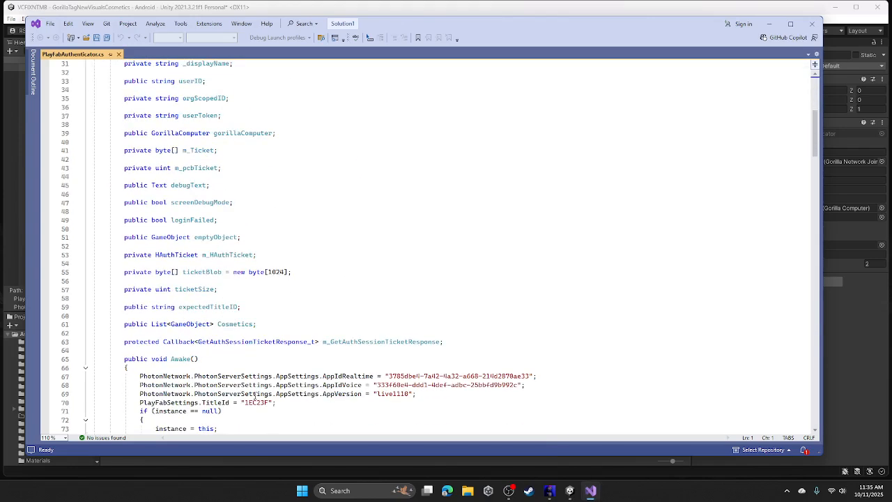
- Paste the new PlayFab title ID over the old one on line 70 and in line 80's URL
double_click(256, 402)
text(136E58)
scroll(286, 401, down, 4)
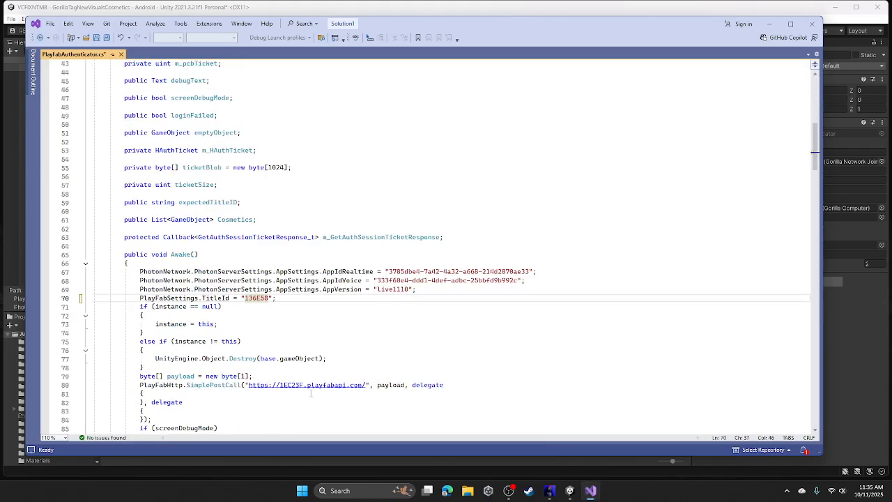
double_click(297, 388)
text(136E58)
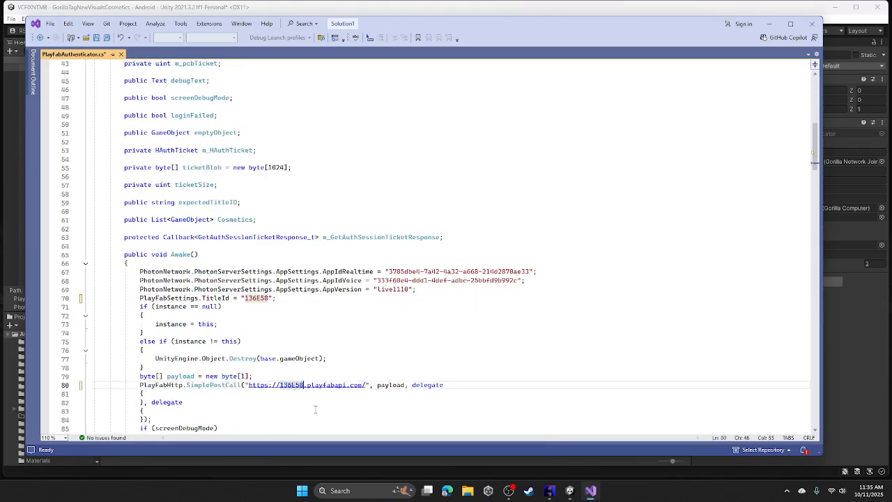
- Replace the Realtime app ID on line 67 with the PlayFab page's Realtime App ID
click(555, 494)
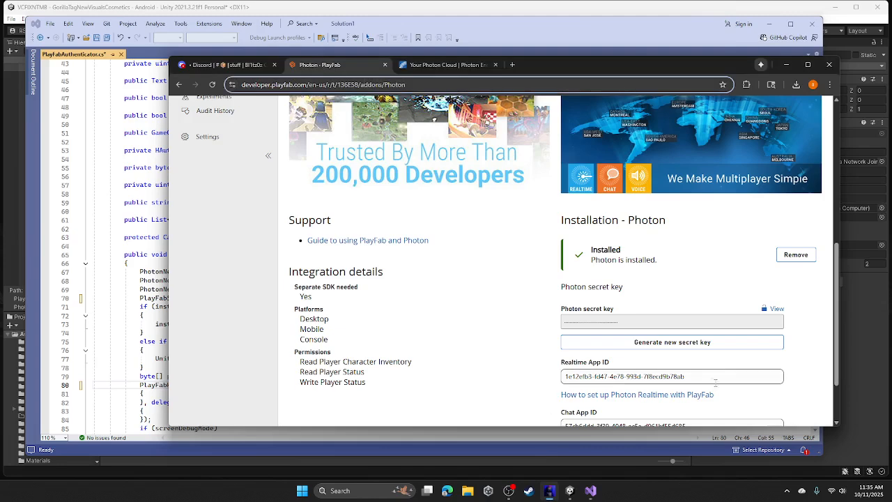
triple_click(716, 379)
key(ctrl+c)
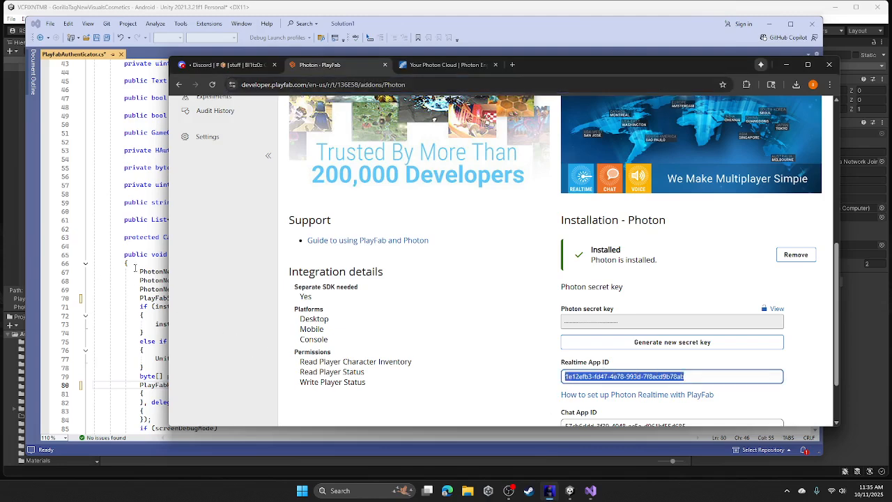
click(135, 265)
drag(390, 271, 533, 271)
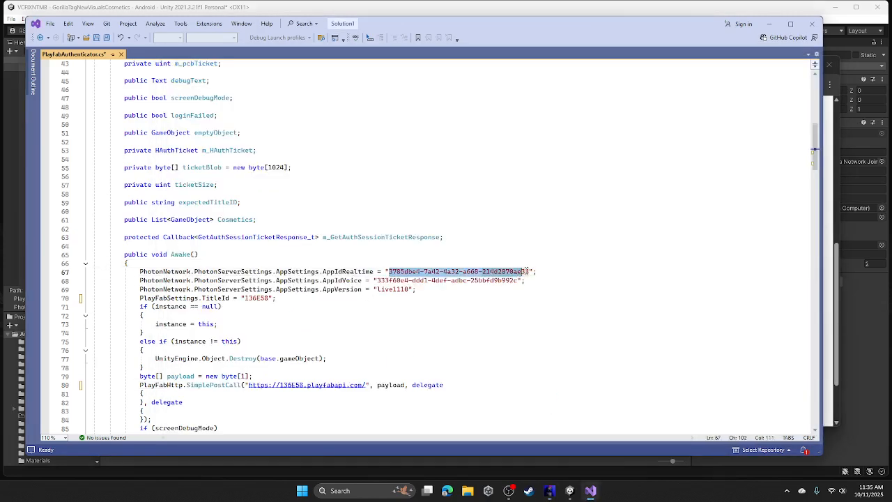
key(ctrl+v)
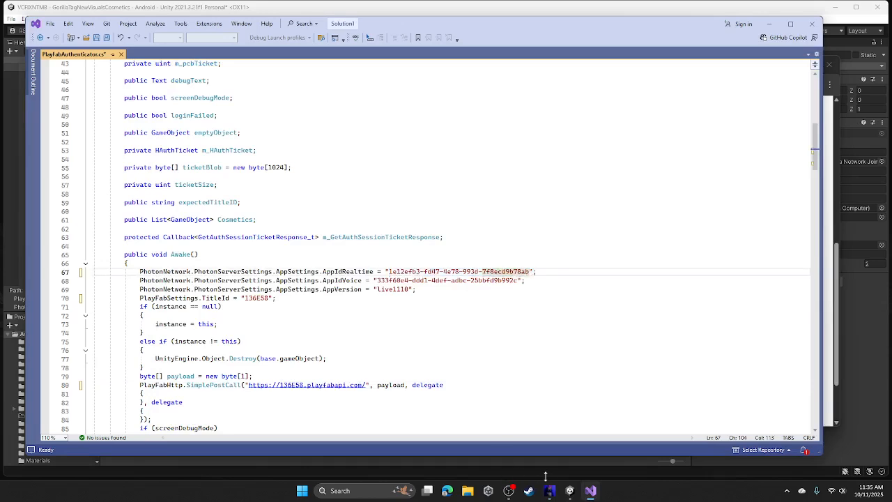
- Replace the voice app ID on line 68 with the Chat App ID and save the script
click(529, 491)
scroll(562, 402, down, 1)
click(710, 351)
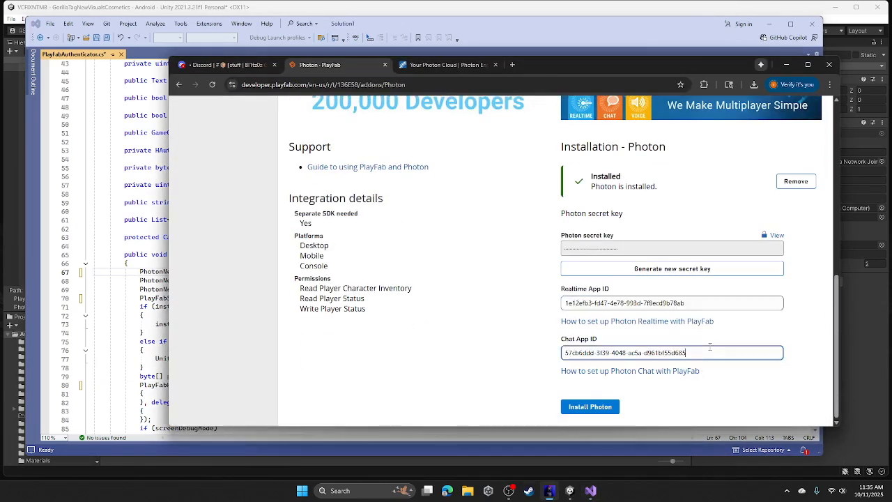
drag(704, 351, 557, 354)
key(ctrl+c)
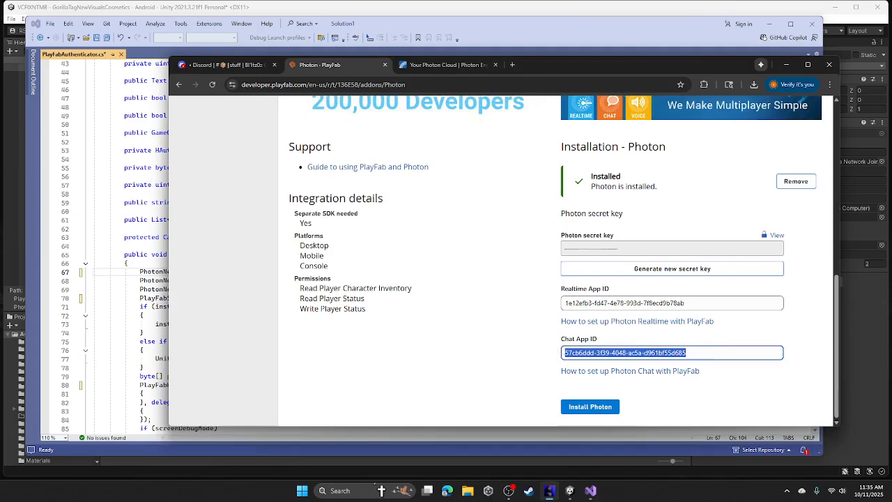
key(F12)
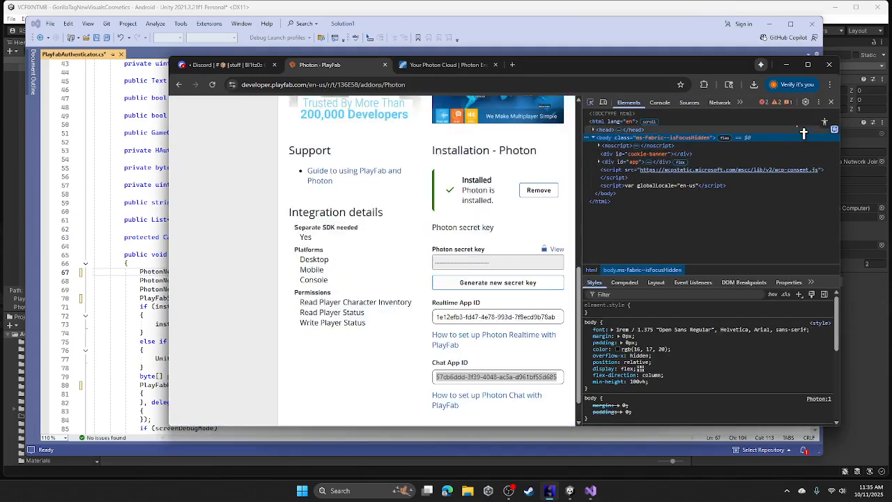
key(F12)
double_click(166, 299)
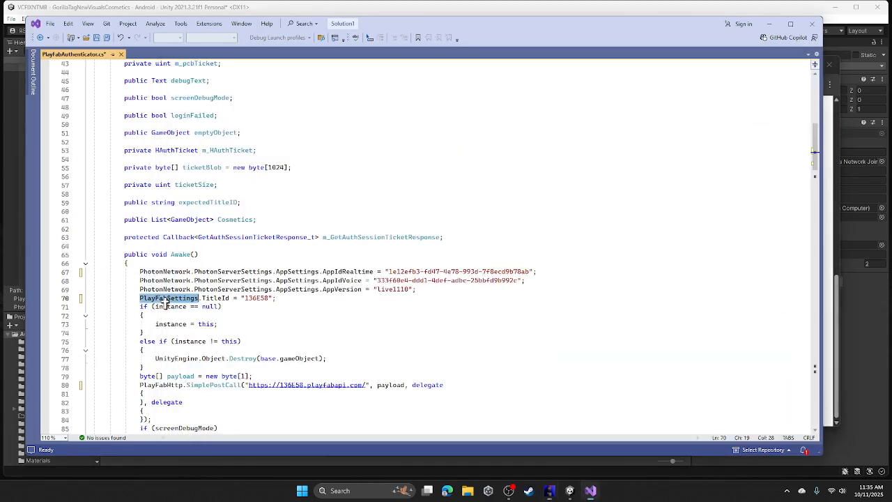
drag(377, 281, 520, 281)
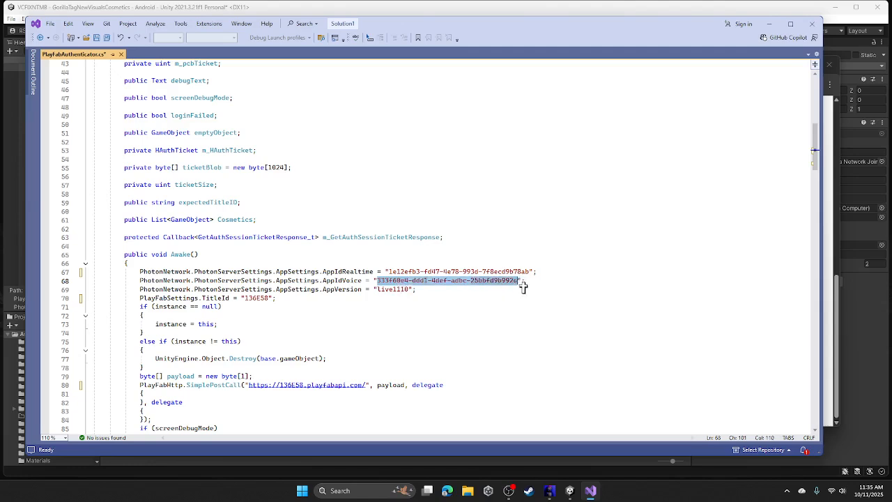
key(ctrl+v)
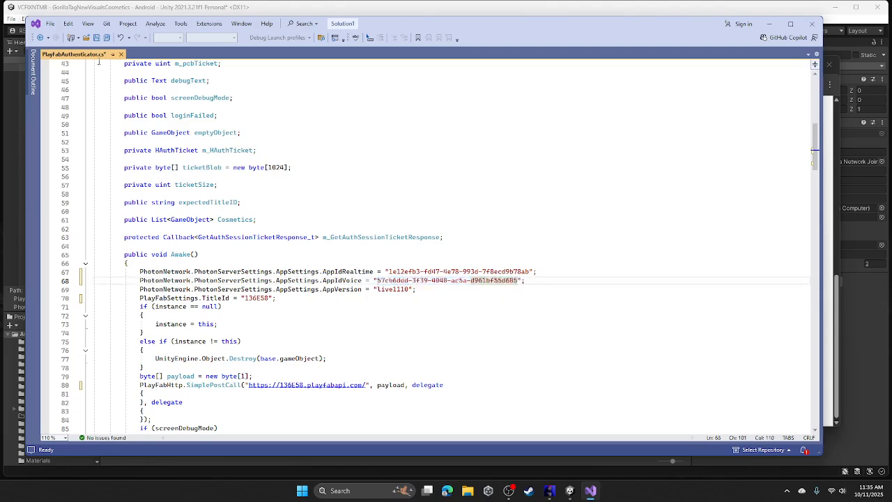
click(99, 40)
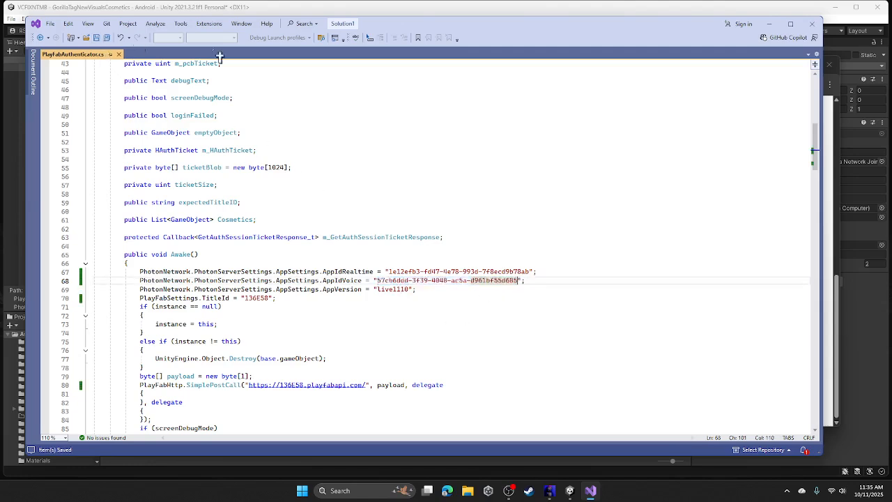
- Back in Unity, clear the hierarchy's playfab filter and select the Photonn Managerr object
click(812, 25)
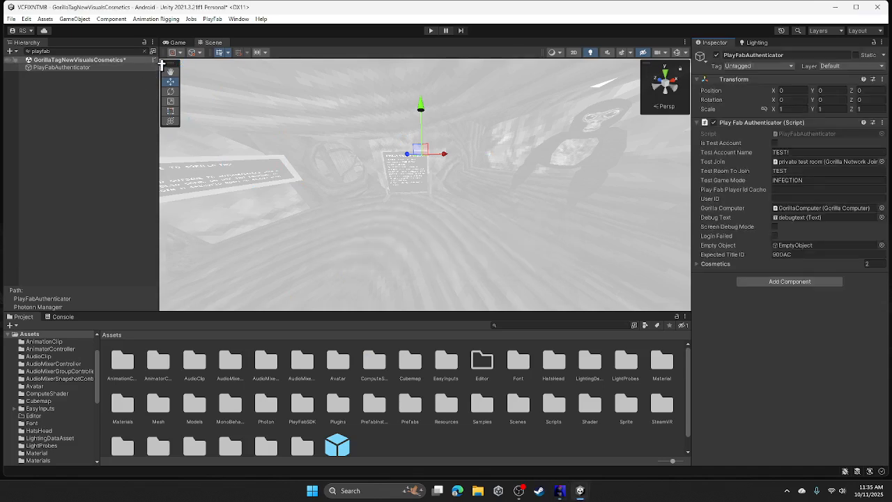
click(145, 51)
click(145, 52)
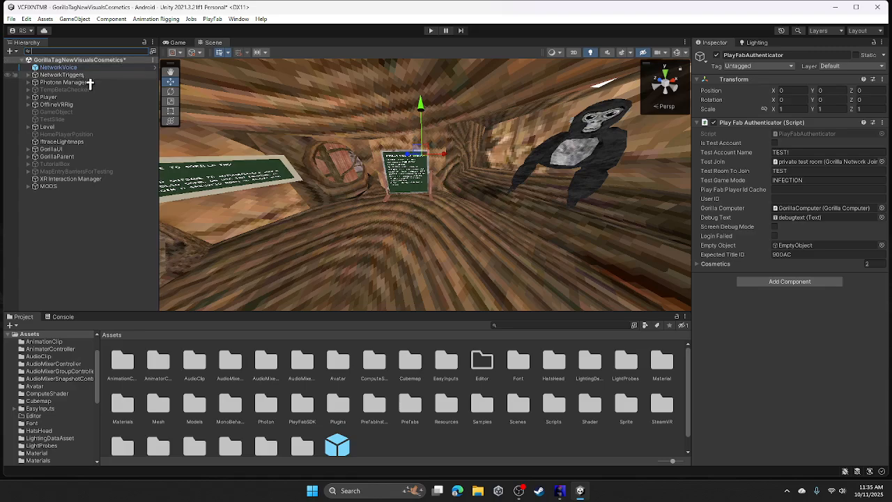
scroll(447, 112, down, 5)
scroll(436, 112, up, 5)
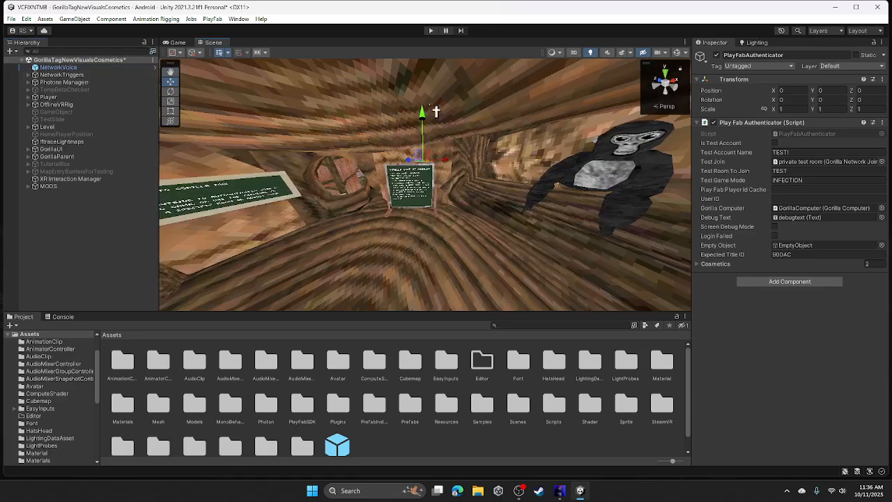
click(63, 83)
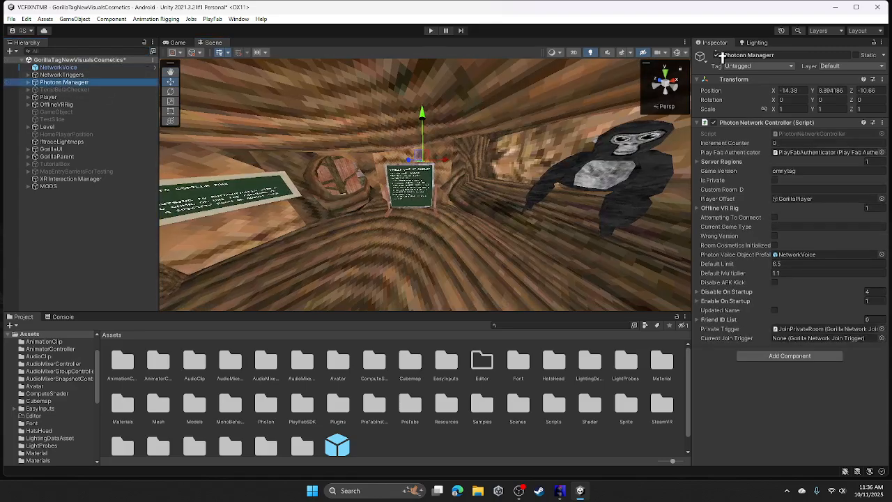
- Inspect Photonn Managerr's Photon Network Controller fields, collapse its children, and orbit the Scene view
click(744, 58)
click(747, 58)
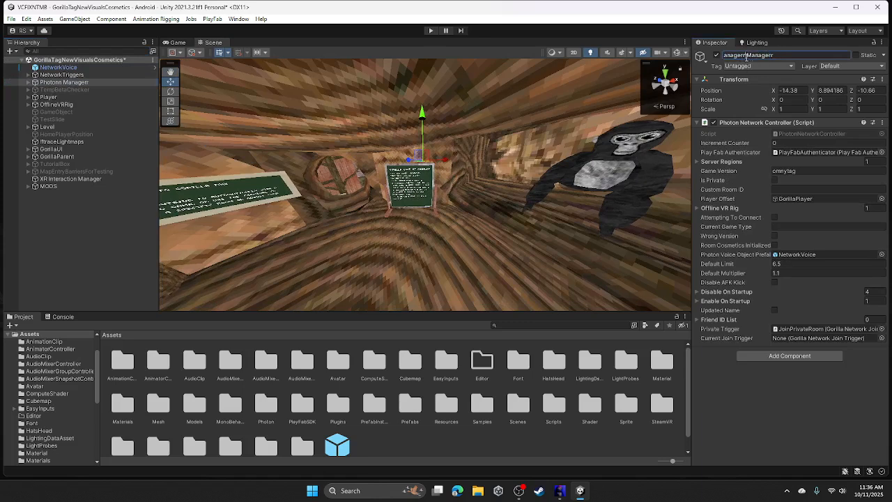
key(ctrl+z)
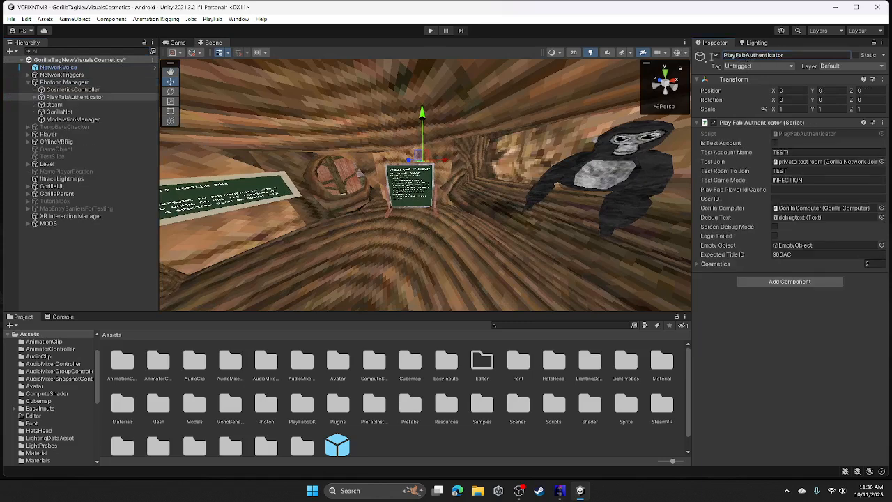
click(33, 84)
click(28, 83)
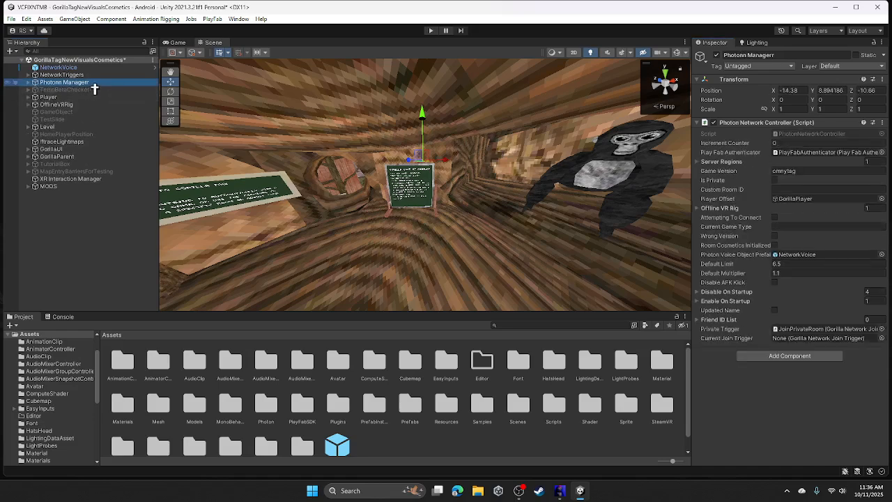
click(784, 55)
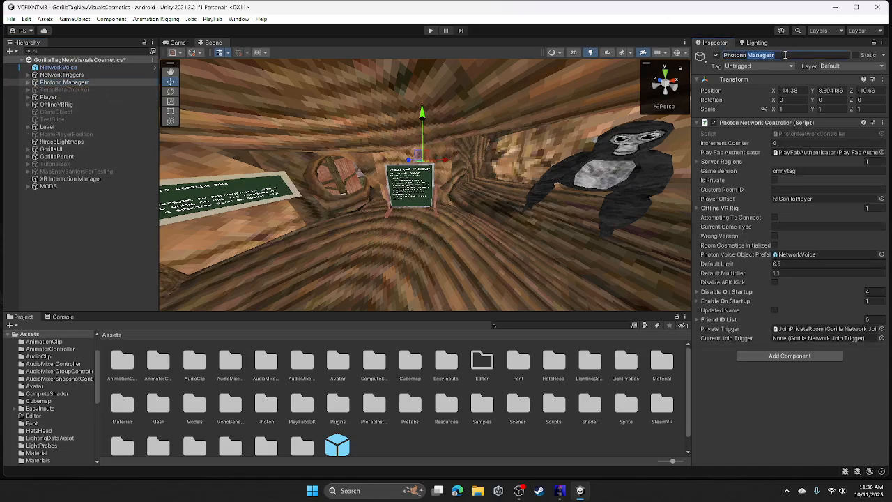
right_drag(412, 129, 488, 227)
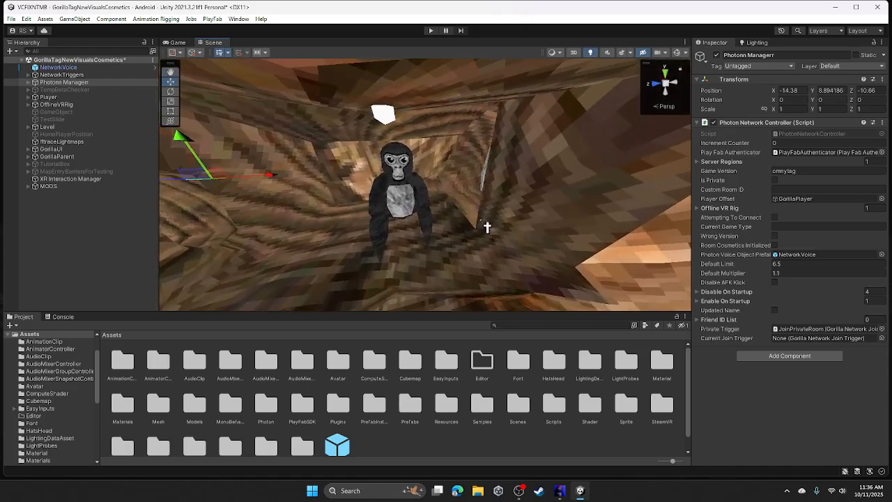
- Open the title's Players page, start Play mode in Unity, and search to list the new player
click(560, 491)
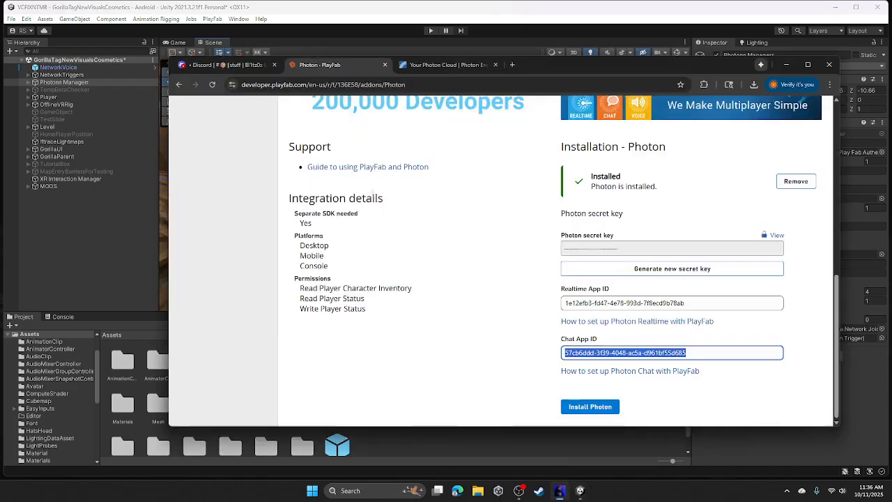
scroll(488, 279, up, 10)
click(233, 224)
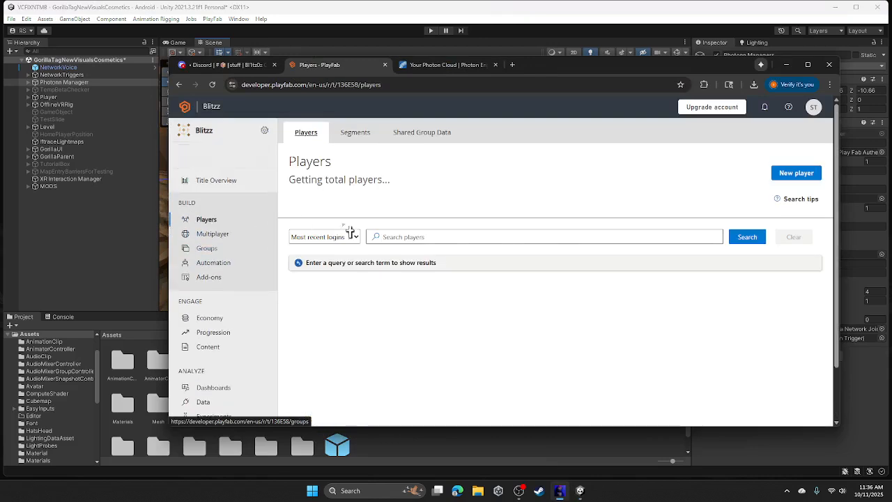
click(432, 30)
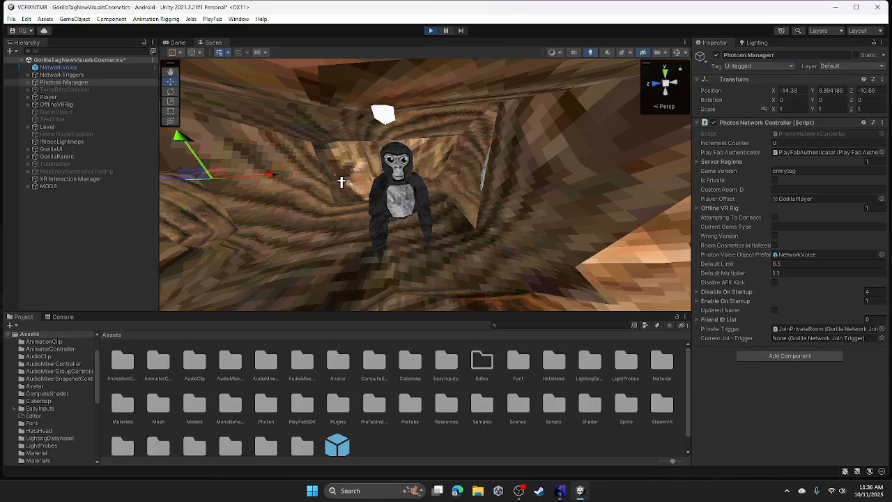
click(560, 491)
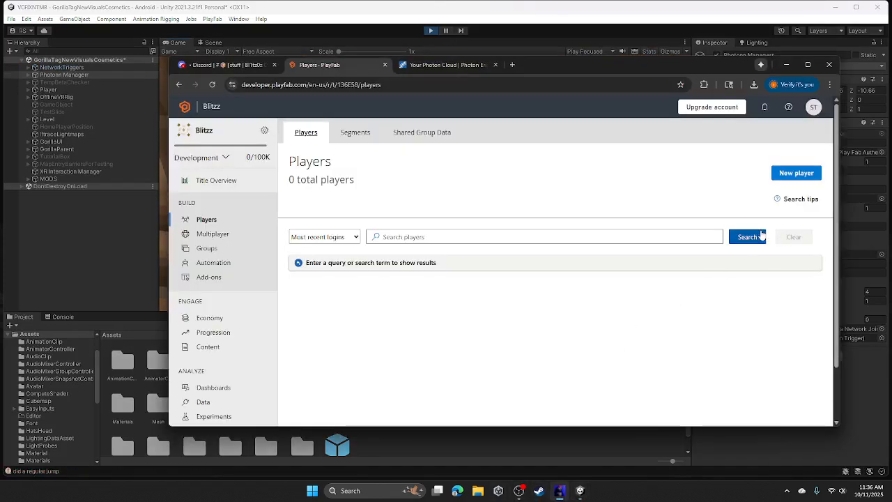
click(762, 236)
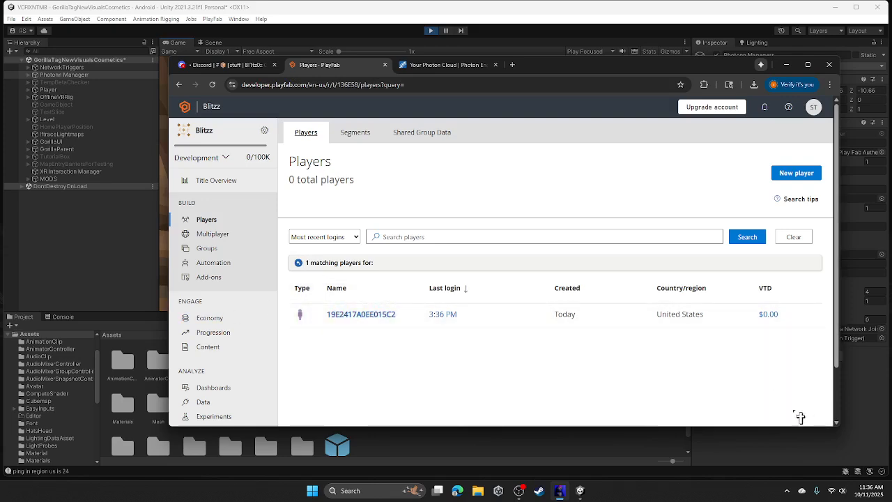
click(600, 444)
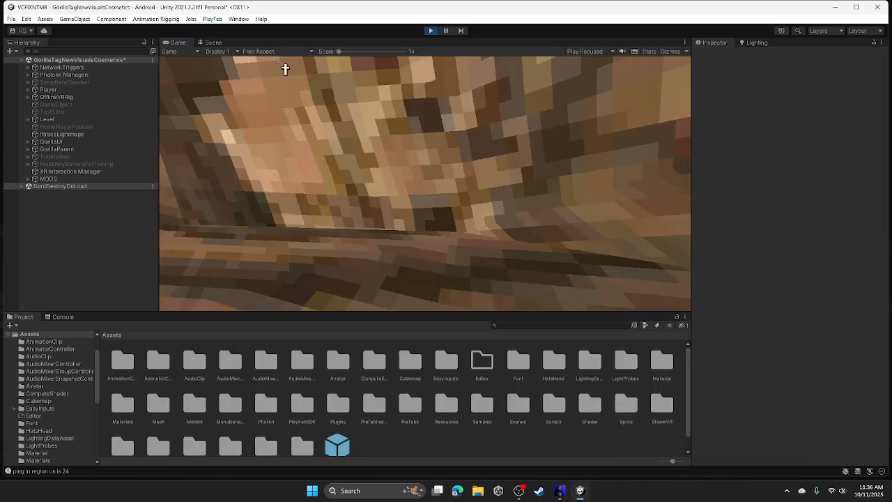
- In the Scene view, select Player > GorillaPlayer and drag it along Z toward the outside
click(211, 43)
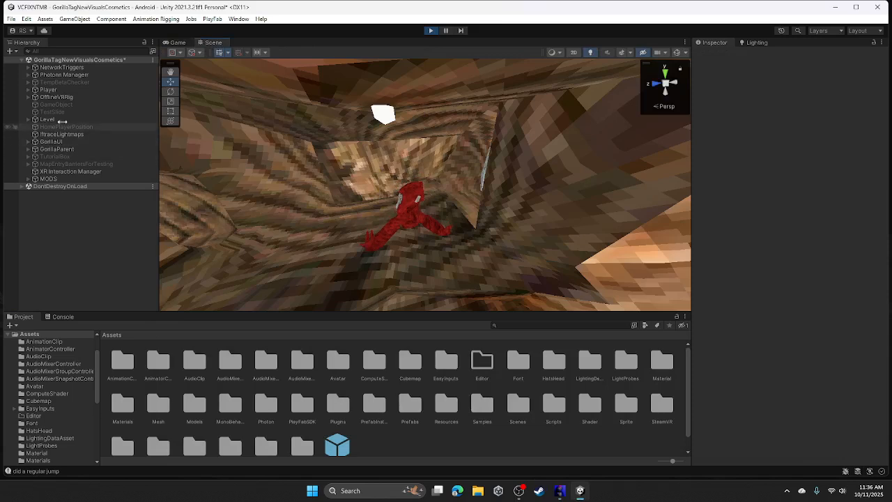
click(29, 90)
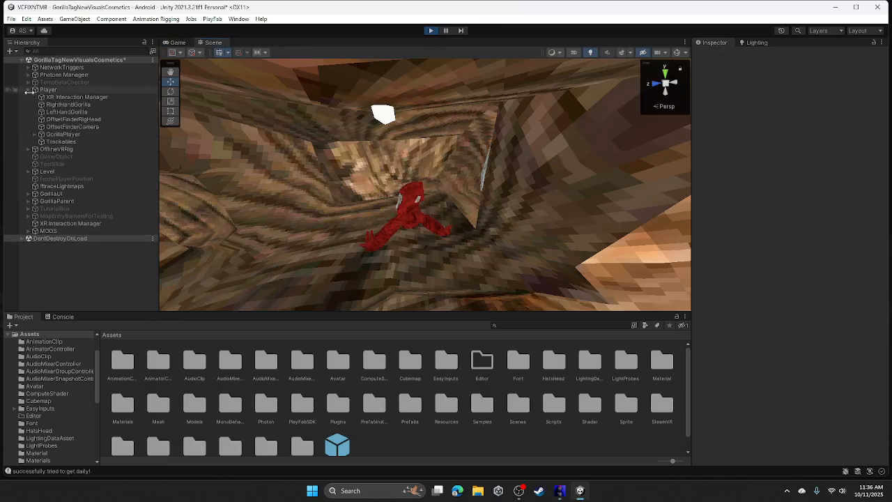
click(56, 135)
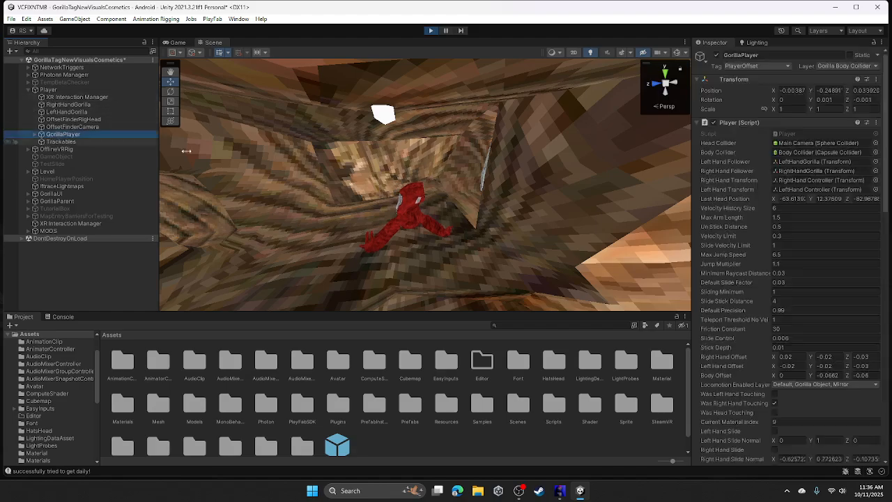
alt+drag(516, 154, 314, 279)
alt+drag(488, 188, 463, 207)
drag(544, 267, 461, 142)
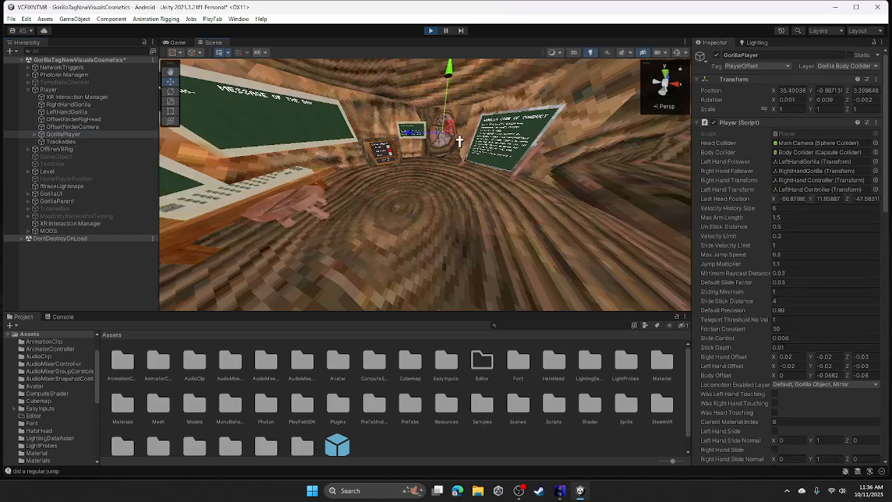
- Push the gorilla fully out of the stump and fly the camera with W/S to view it
key(s)
right_drag(461, 141, 472, 81)
key(w)
right_drag(457, 111, 56, 119)
key(w)
key(w)
key(s)
key(w)
- Grant the logged-in player the BASIC BEANIE through Inventory (Legacy), filtering the catalog by 'basic b'
click(560, 491)
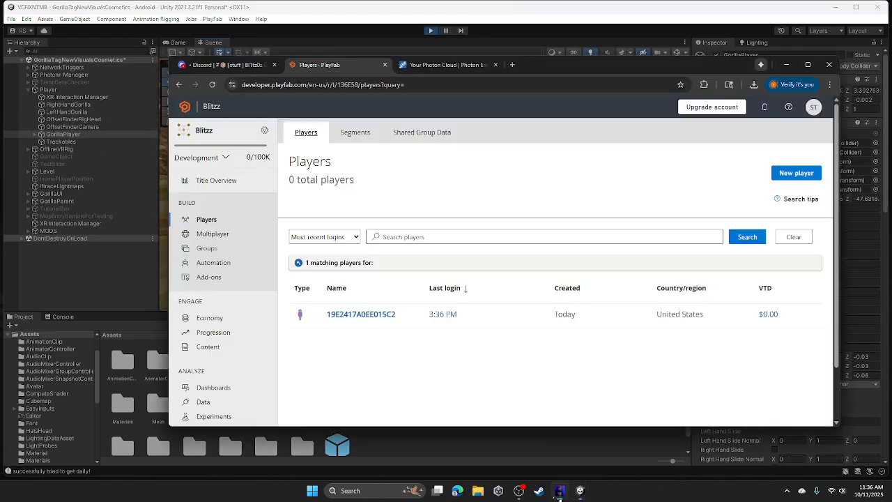
click(401, 315)
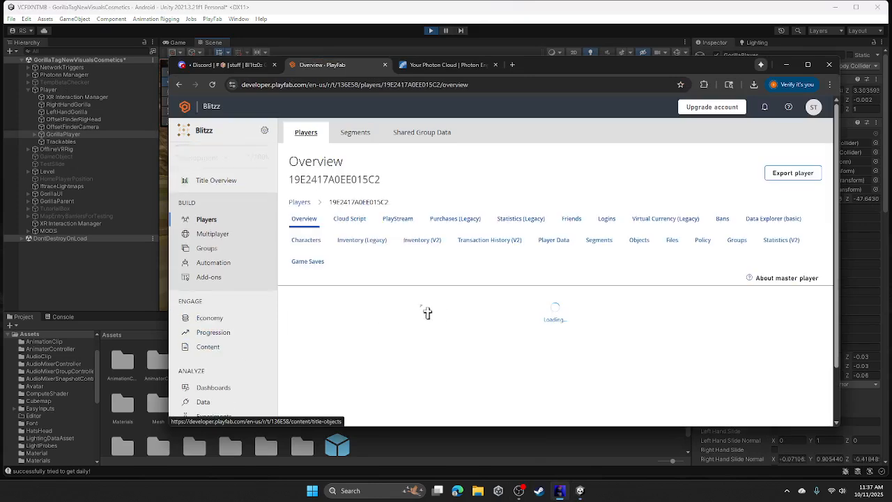
click(362, 240)
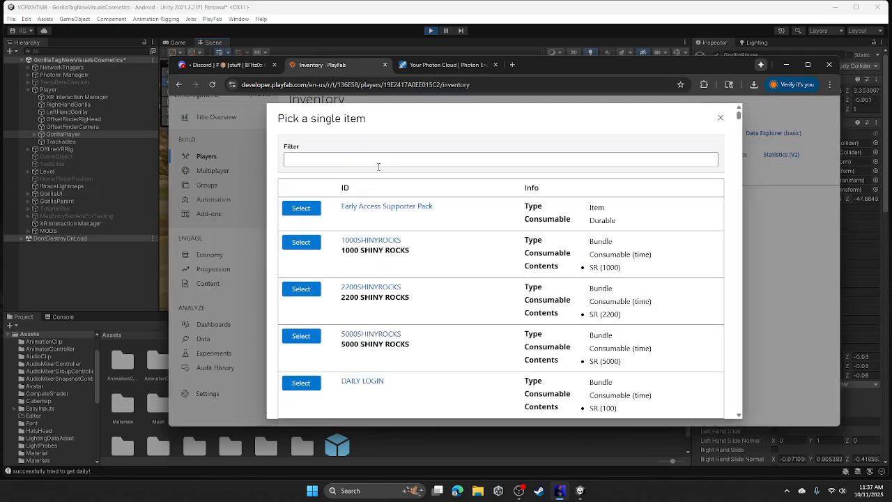
click(379, 167)
click(345, 181)
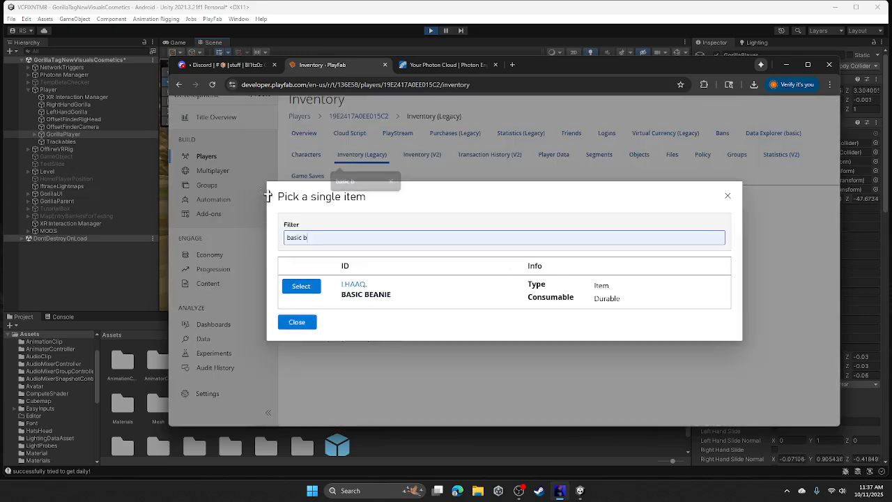
click(301, 285)
click(303, 317)
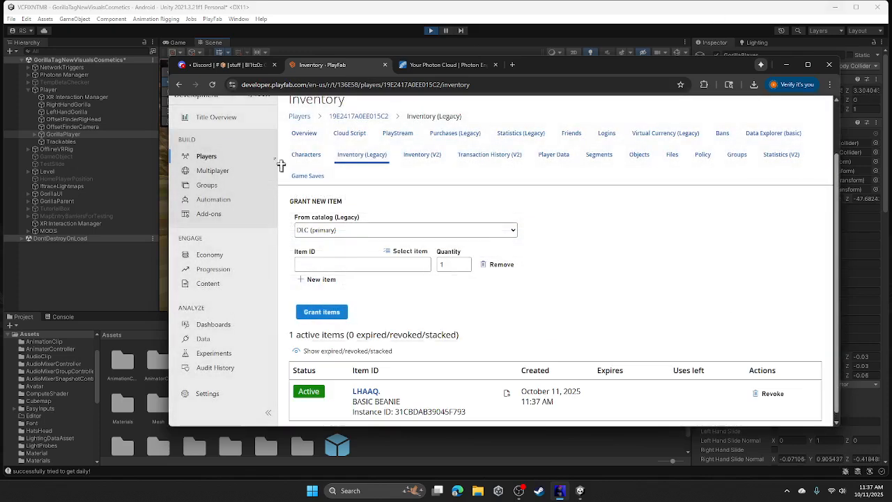
key(alt+Tab)
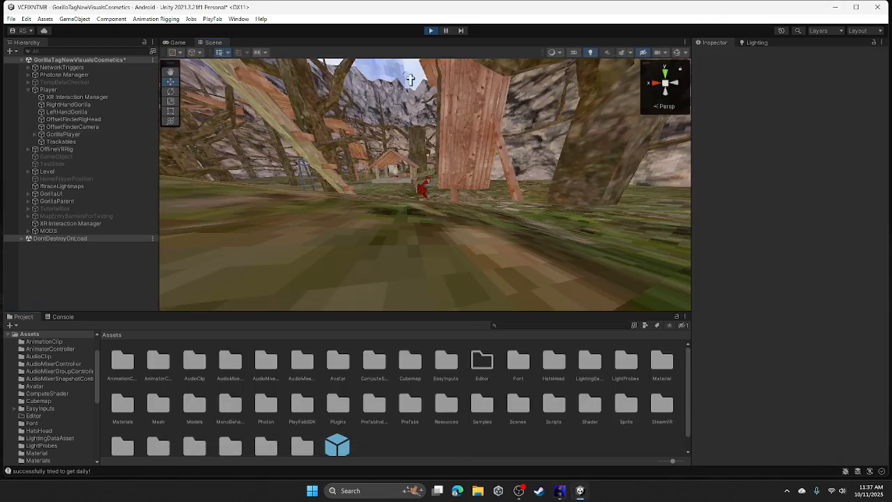
- Restart Play mode and locate the wardrobe item button in the Scene view
click(432, 31)
click(432, 30)
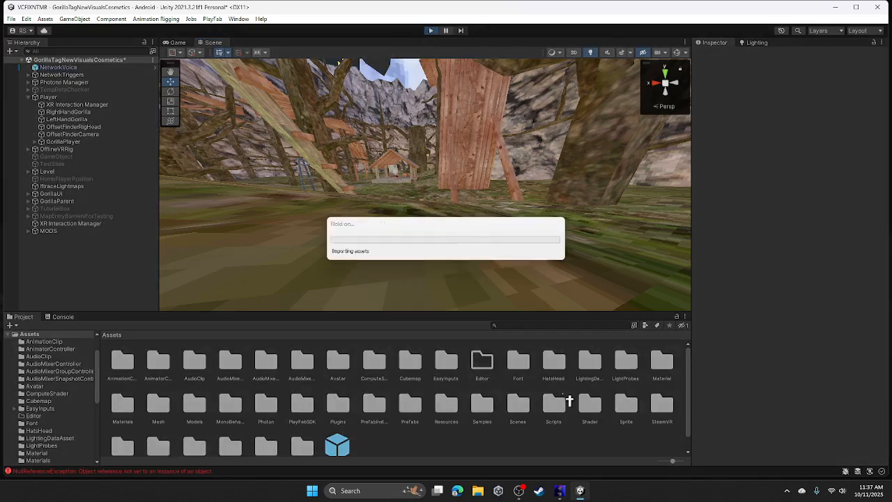
click(214, 43)
right_drag(414, 207, 353, 108)
scroll(392, 145, up, 3)
click(433, 200)
- Activate the city object, then select WardrobeItemButton and tick Test Press
scroll(56, 95, up, 1)
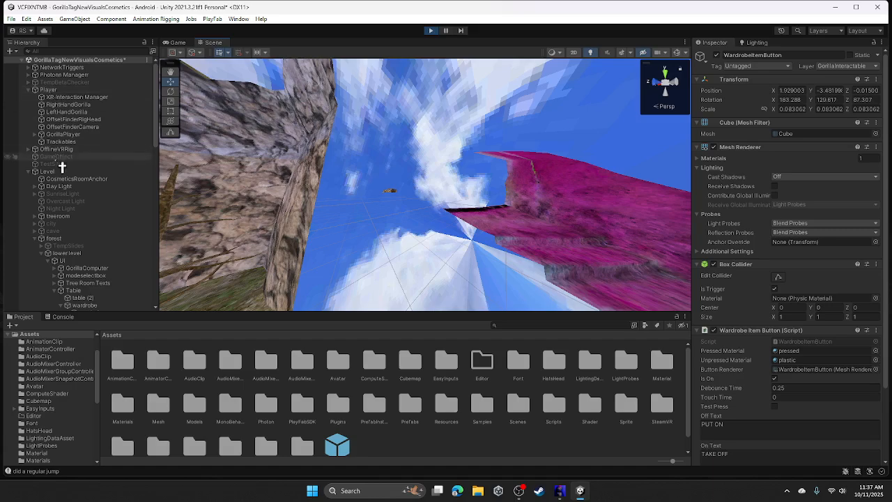
click(51, 223)
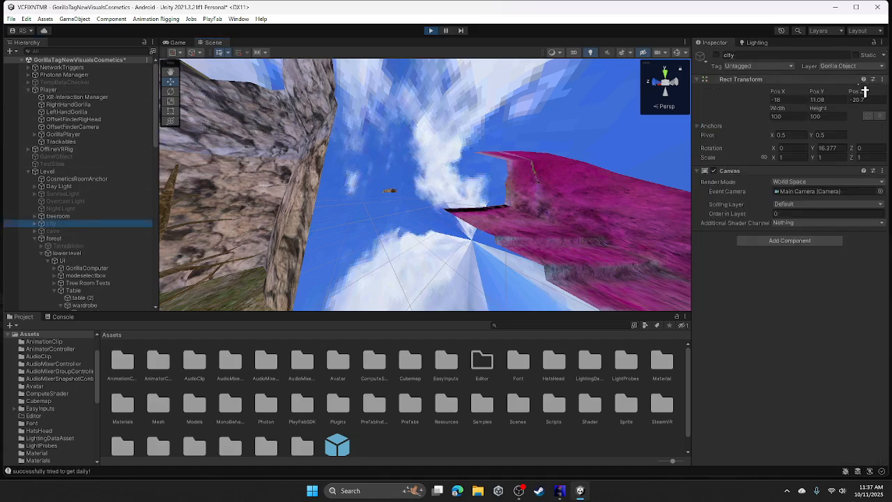
click(717, 56)
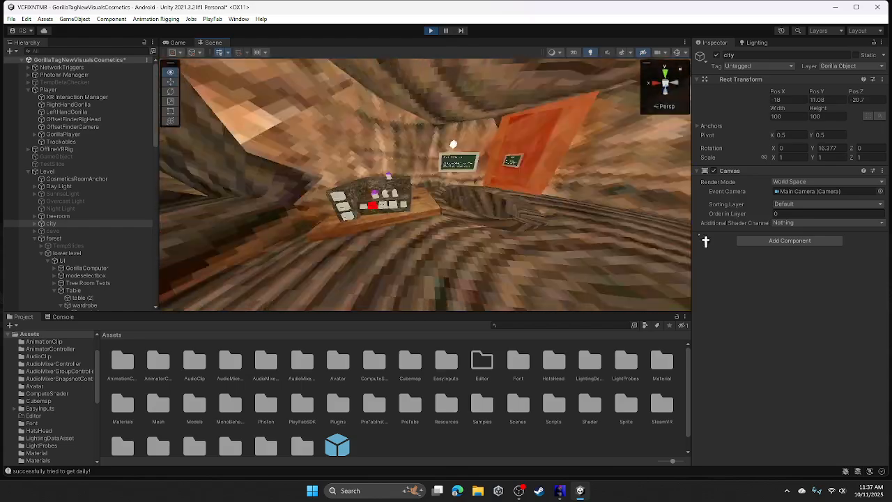
click(441, 207)
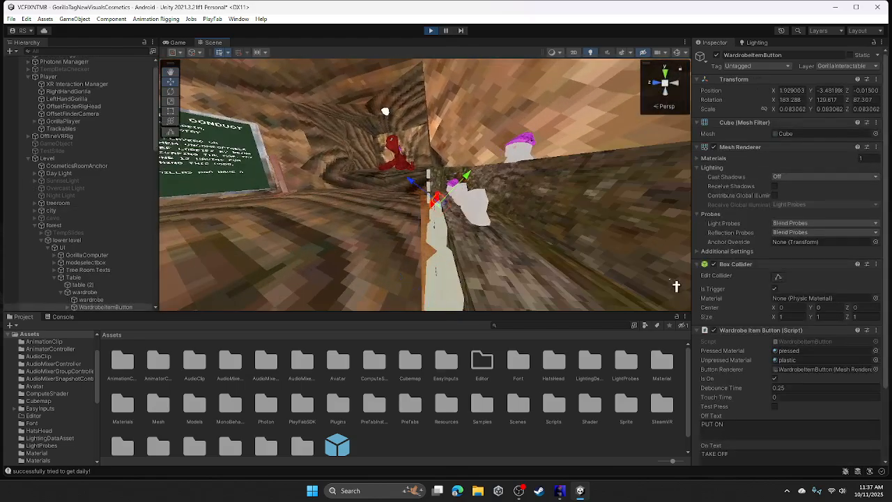
click(778, 408)
right_drag(334, 209, 340, 200)
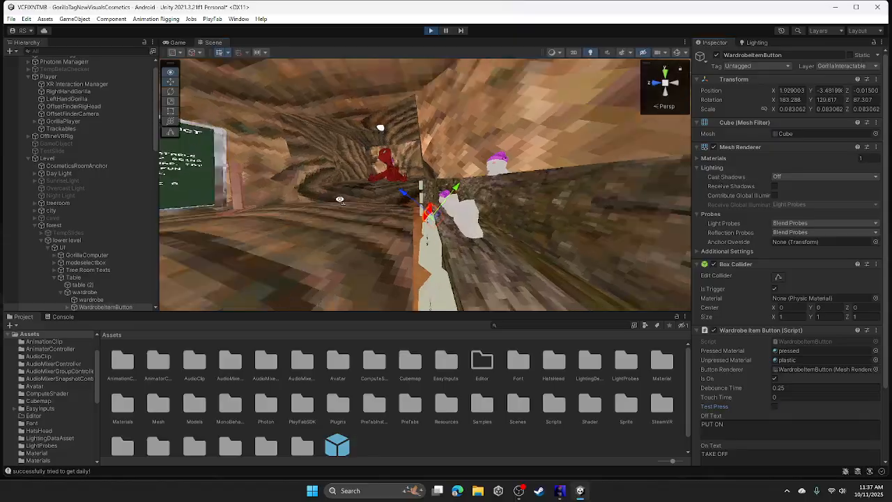